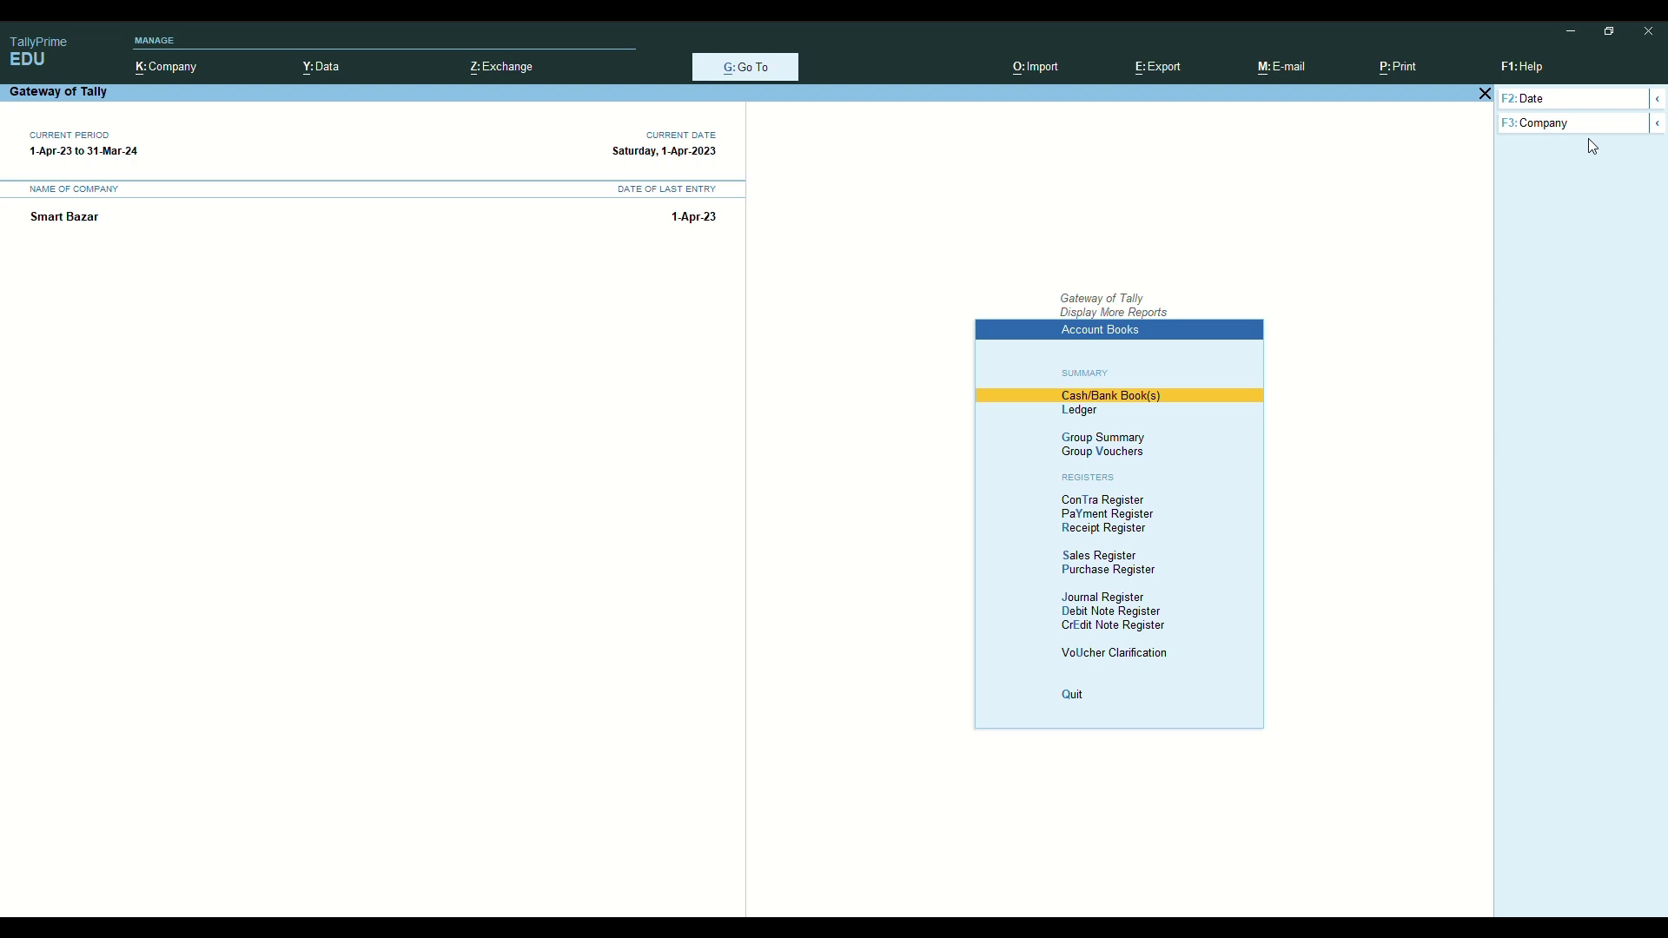
pyautogui.press('Down')
pyautogui.press('Down')
pyautogui.press('Down')
pyautogui.press('Down')
pyautogui.press('Down')
pyautogui.press('Down')
pyautogui.press('Down')
pyautogui.press('Down')
pyautogui.press('Down')
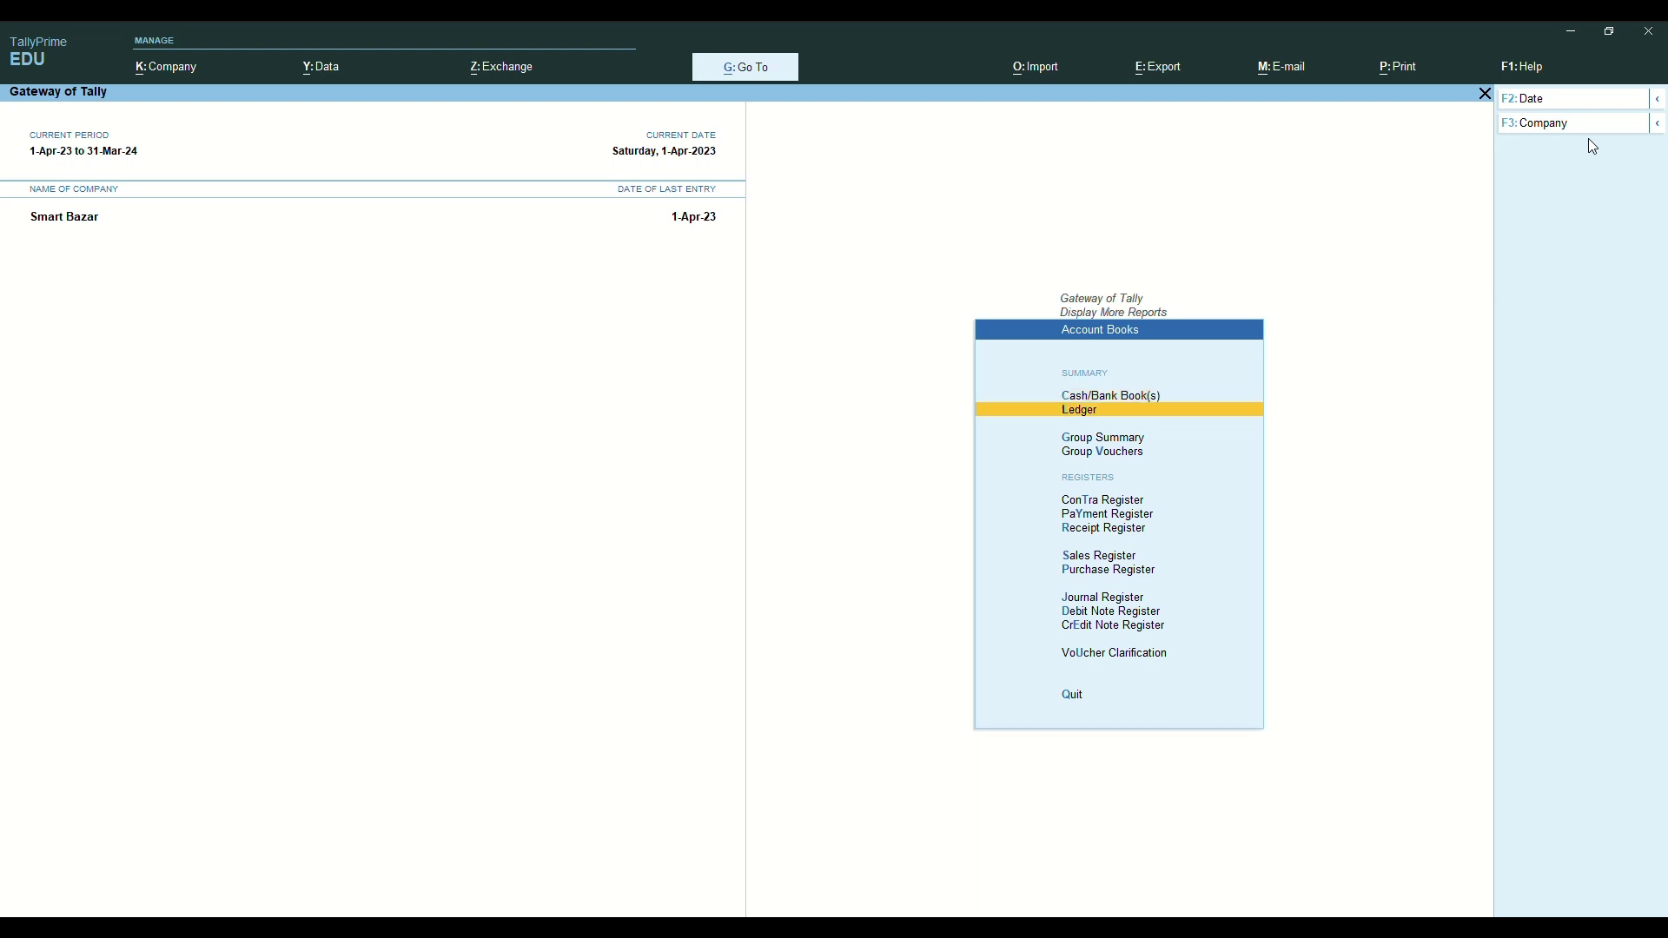
pyautogui.press('Down')
pyautogui.press('Down')
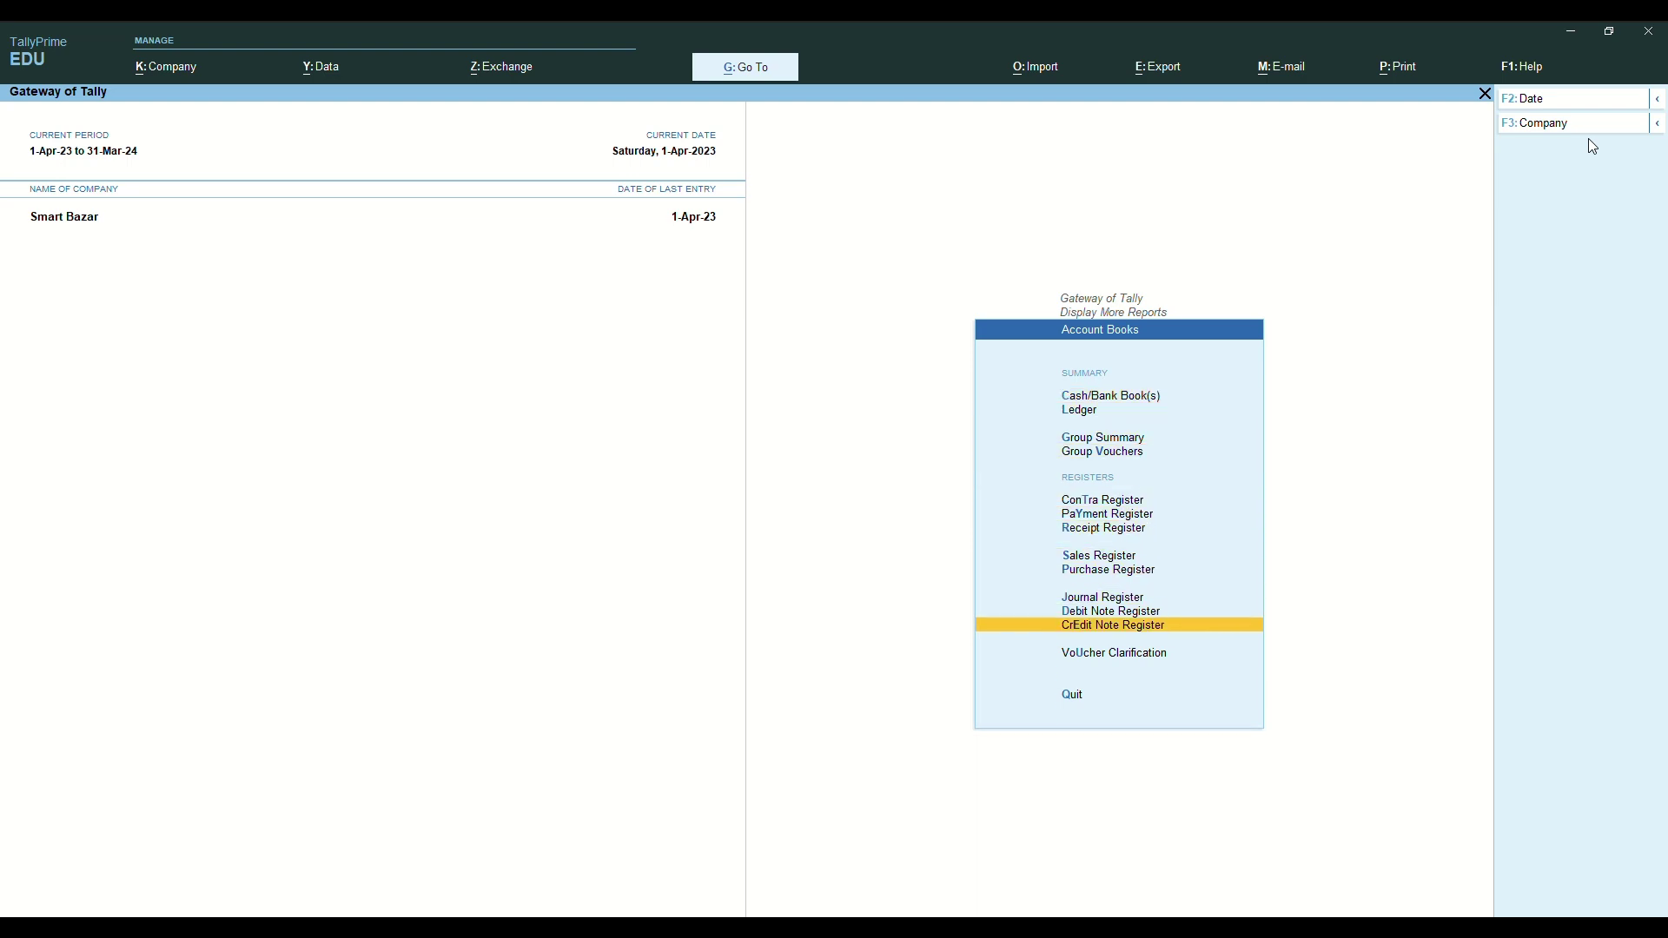
pyautogui.press('Escape')
pyautogui.press('Down')
pyautogui.press('Down')
pyautogui.press('Down')
pyautogui.press('Down')
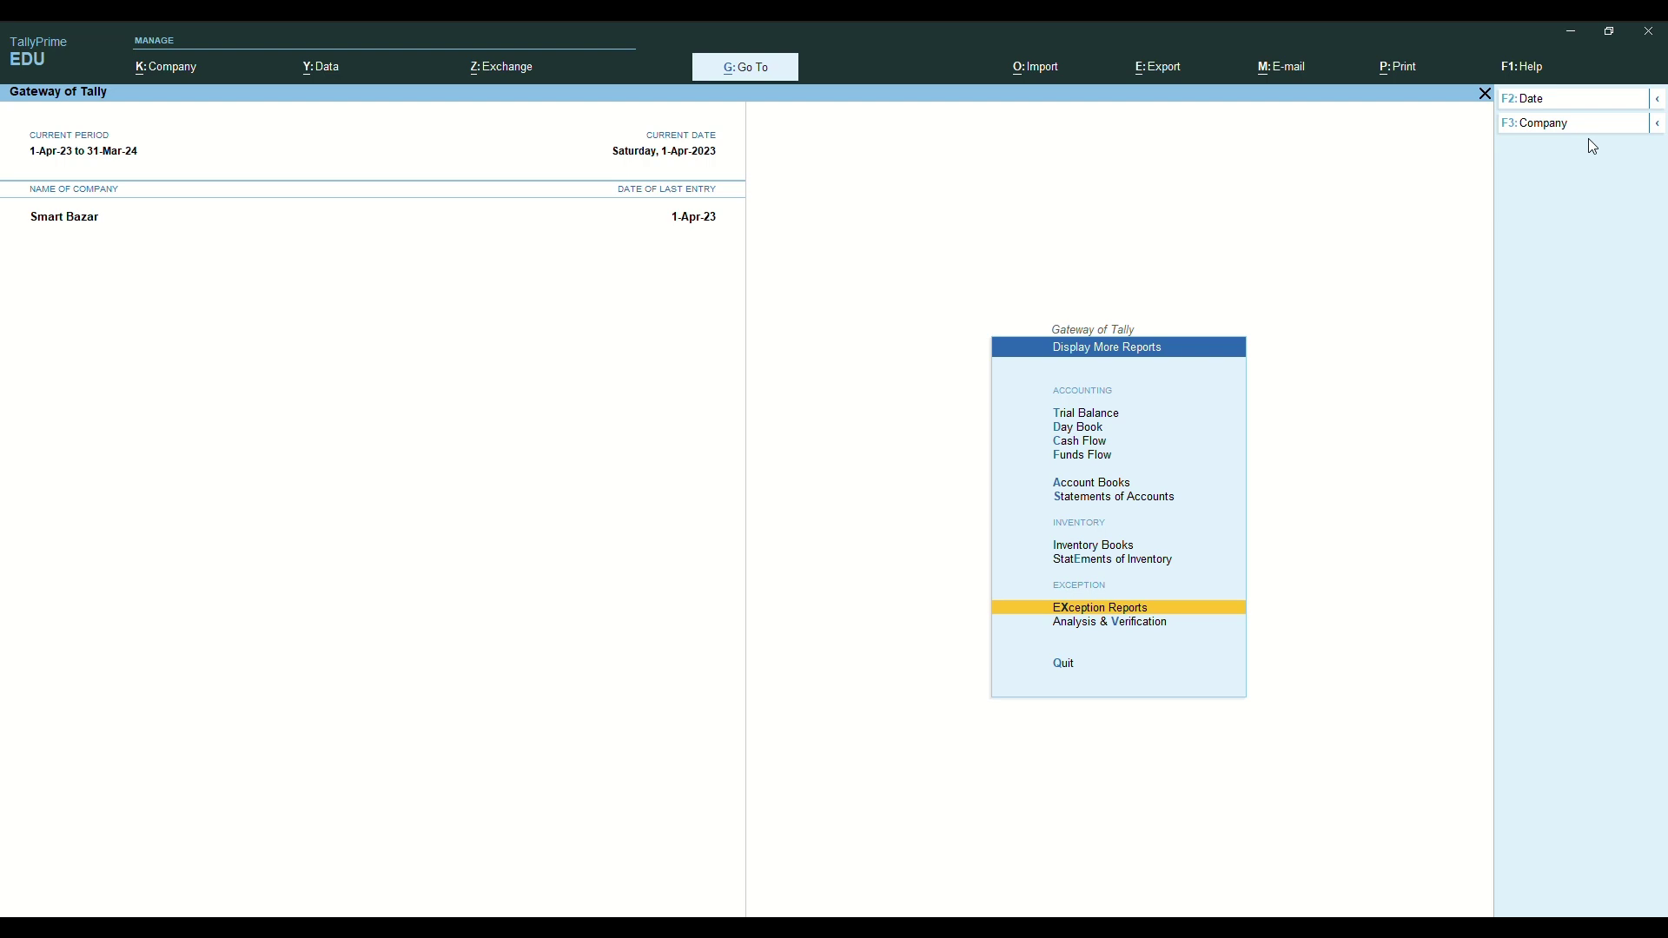
pyautogui.press('Escape')
pyautogui.press('Down')
pyautogui.press('Up')
pyautogui.press('Up')
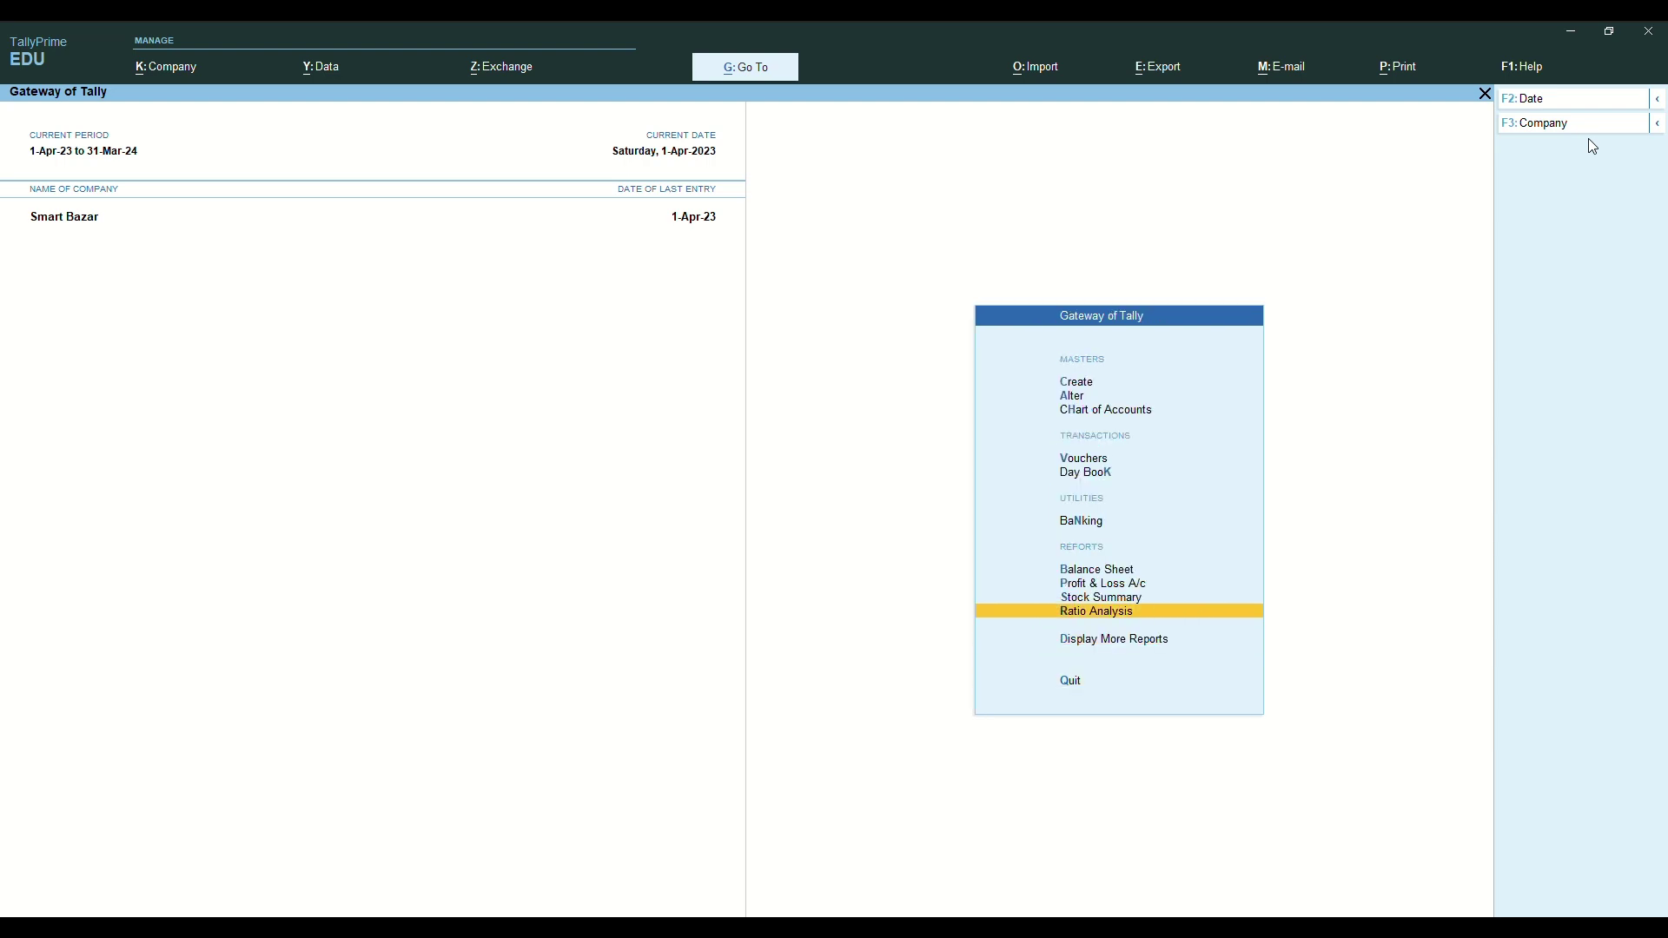
pyautogui.press('Up')
pyautogui.press('Down')
pyautogui.press('Down')
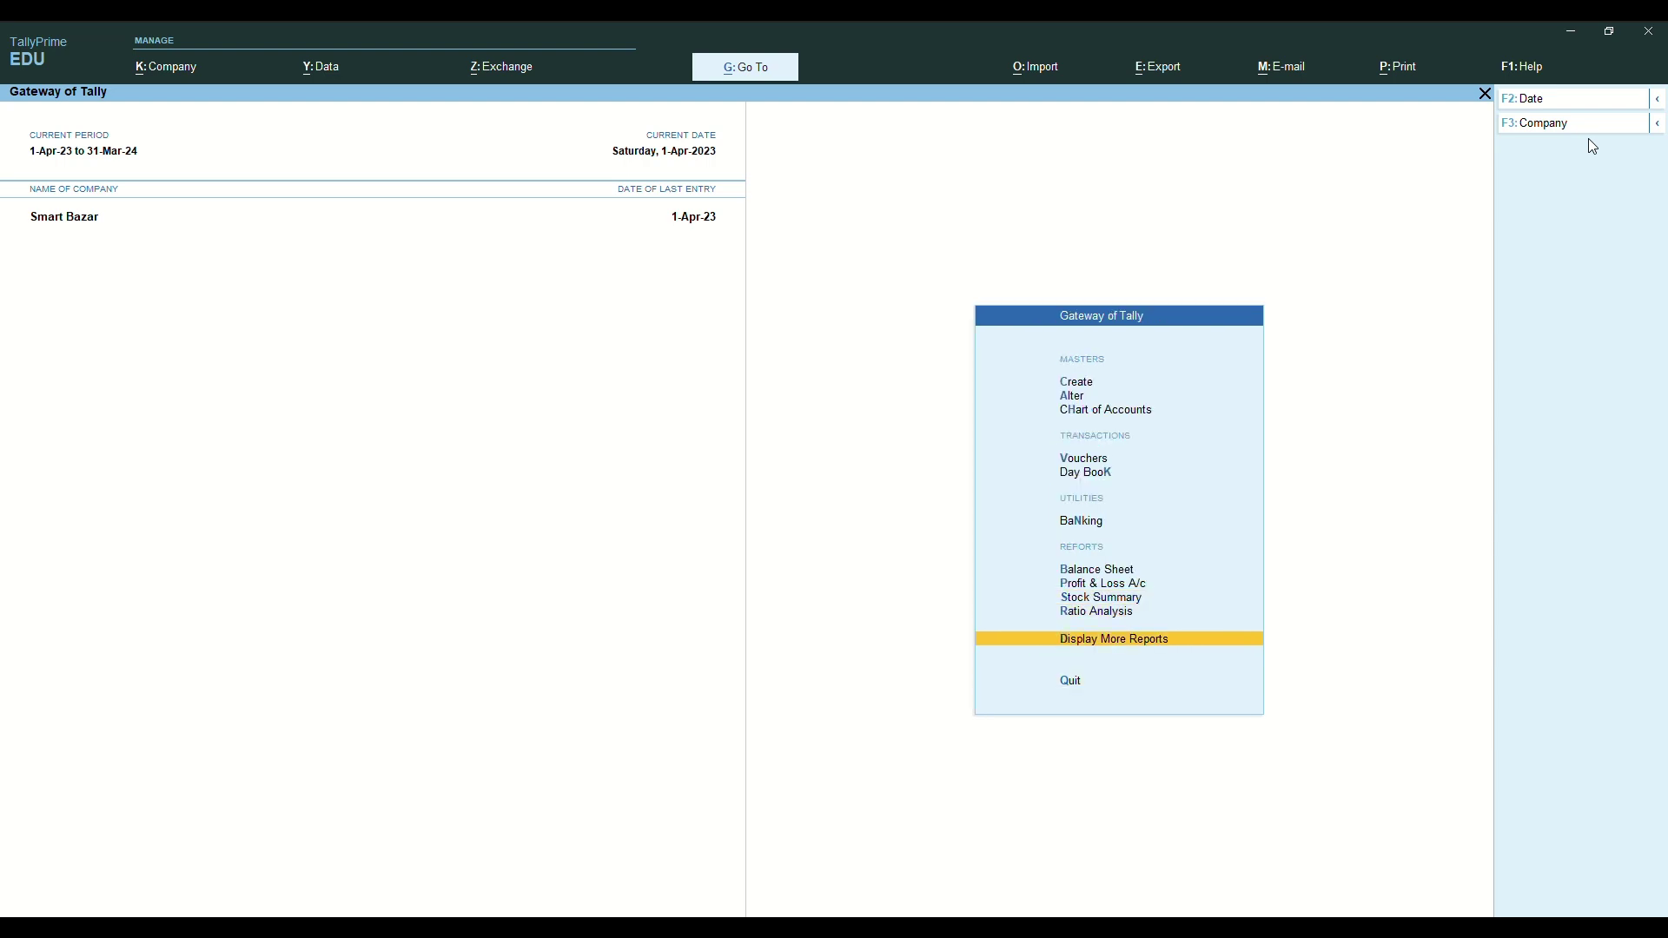
# Display the customer's ledger from the account books to examine the outstanding balance, then close the report.
pyautogui.press('Return')
pyautogui.press('Down')
pyautogui.press('Down')
pyautogui.press('Down')
pyautogui.press('Down')
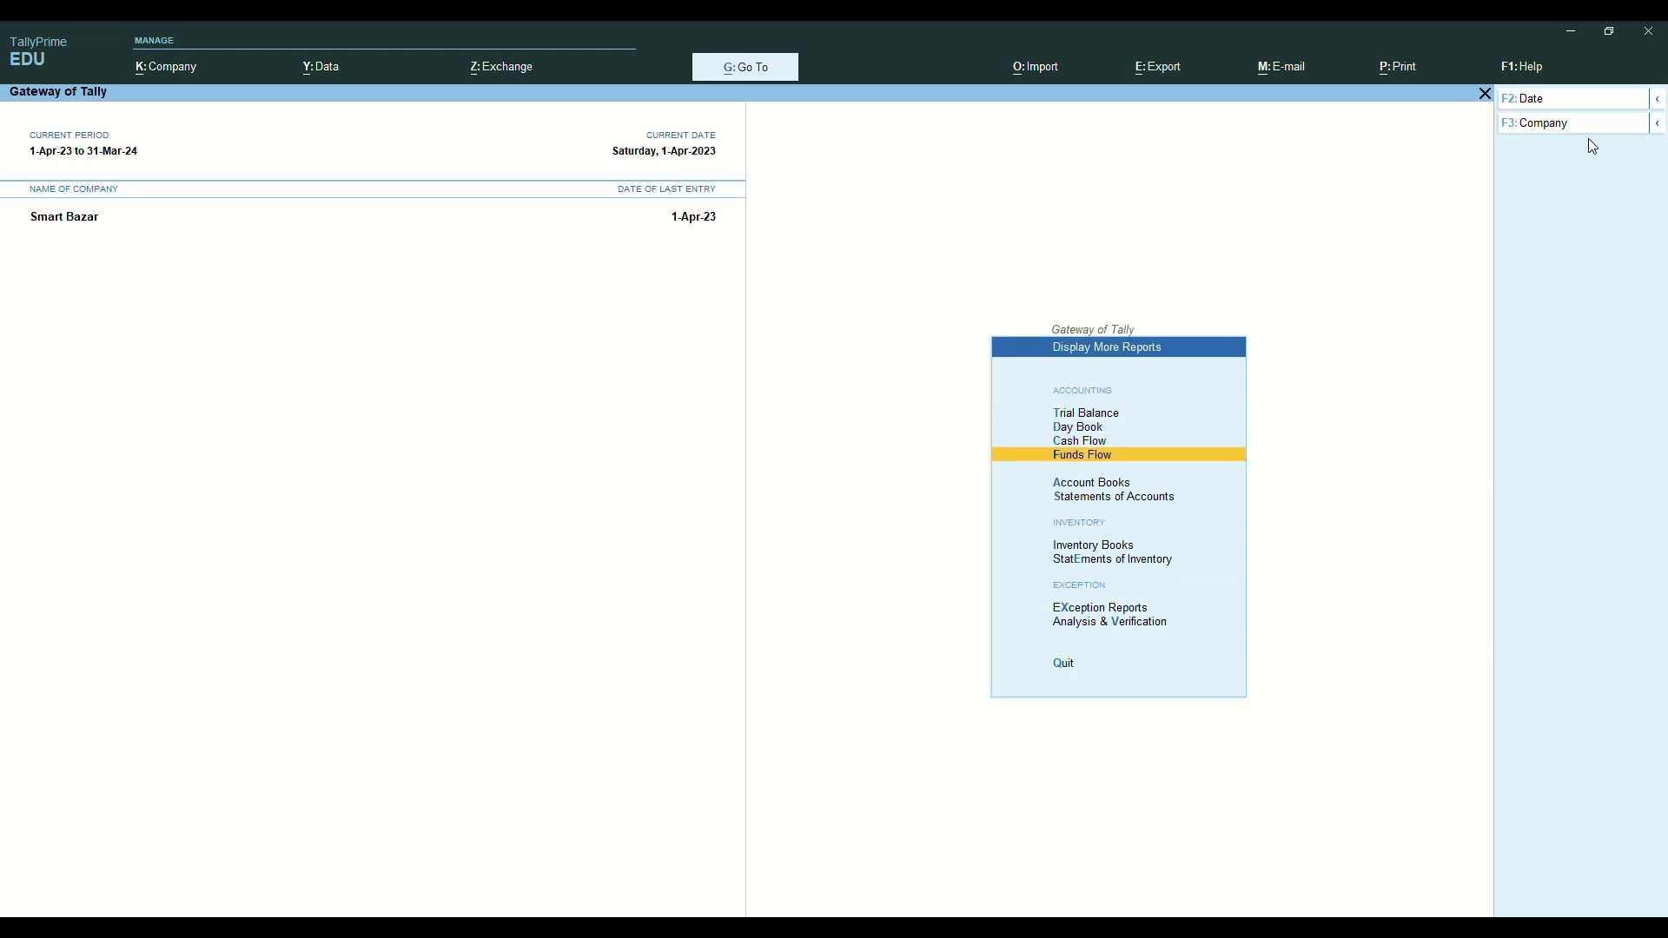
pyautogui.press('Return')
pyautogui.press('Down')
pyautogui.press('Down')
pyautogui.press('Down')
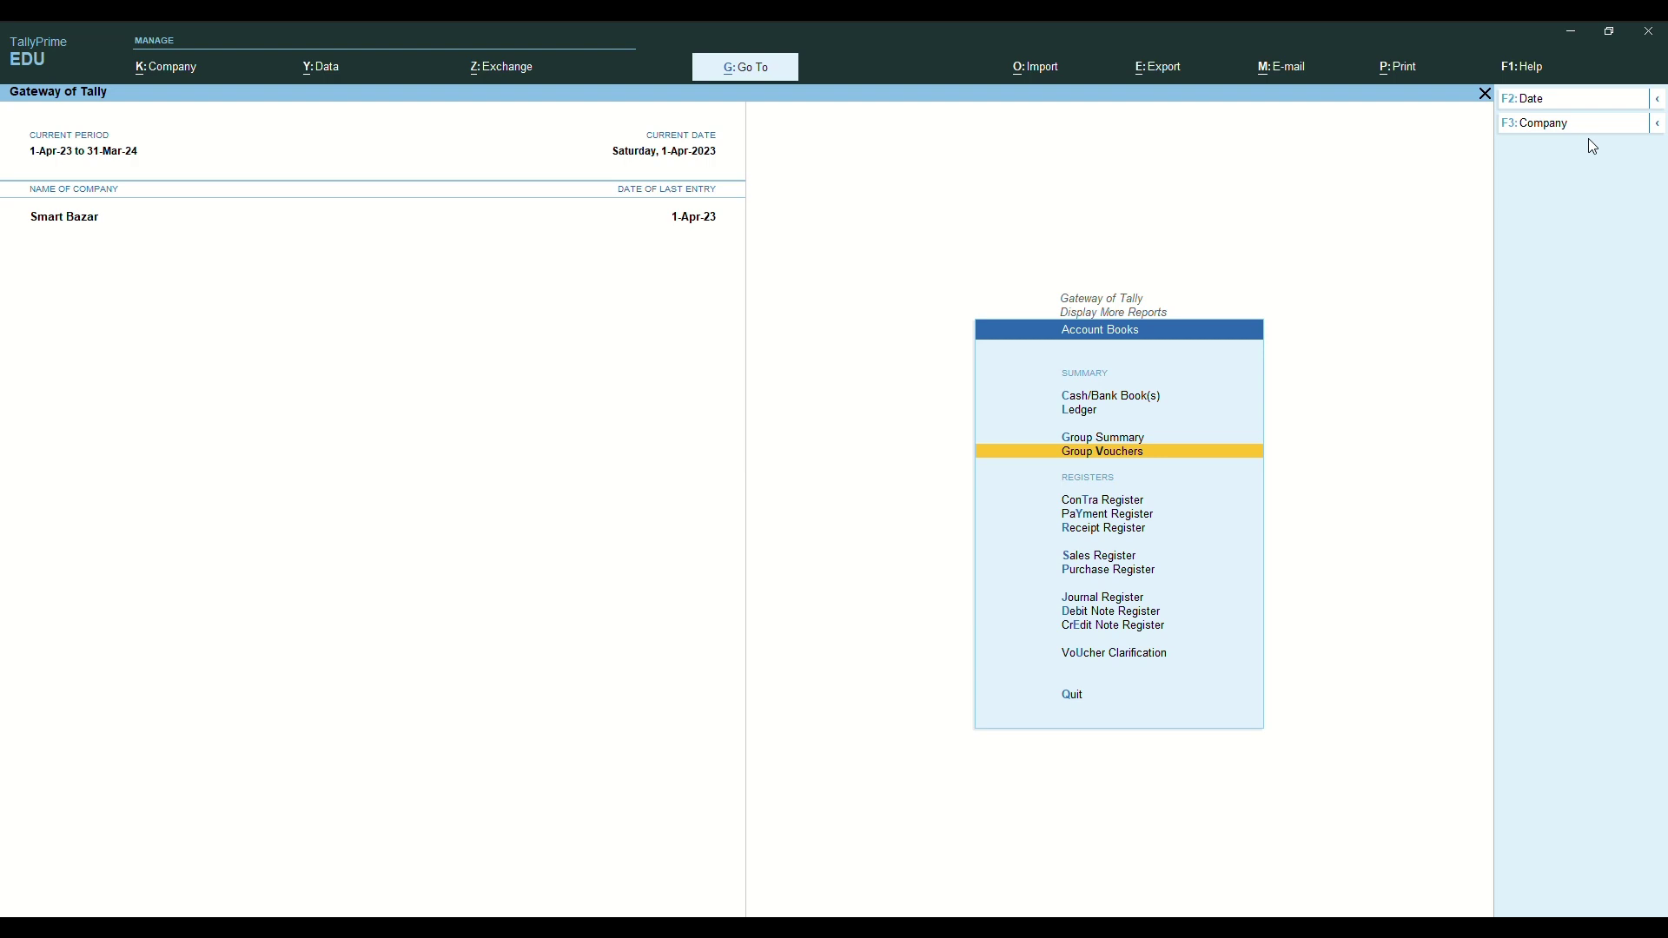
pyautogui.press('Up')
pyautogui.press('Up')
pyautogui.press('Return')
pyautogui.press('Down')
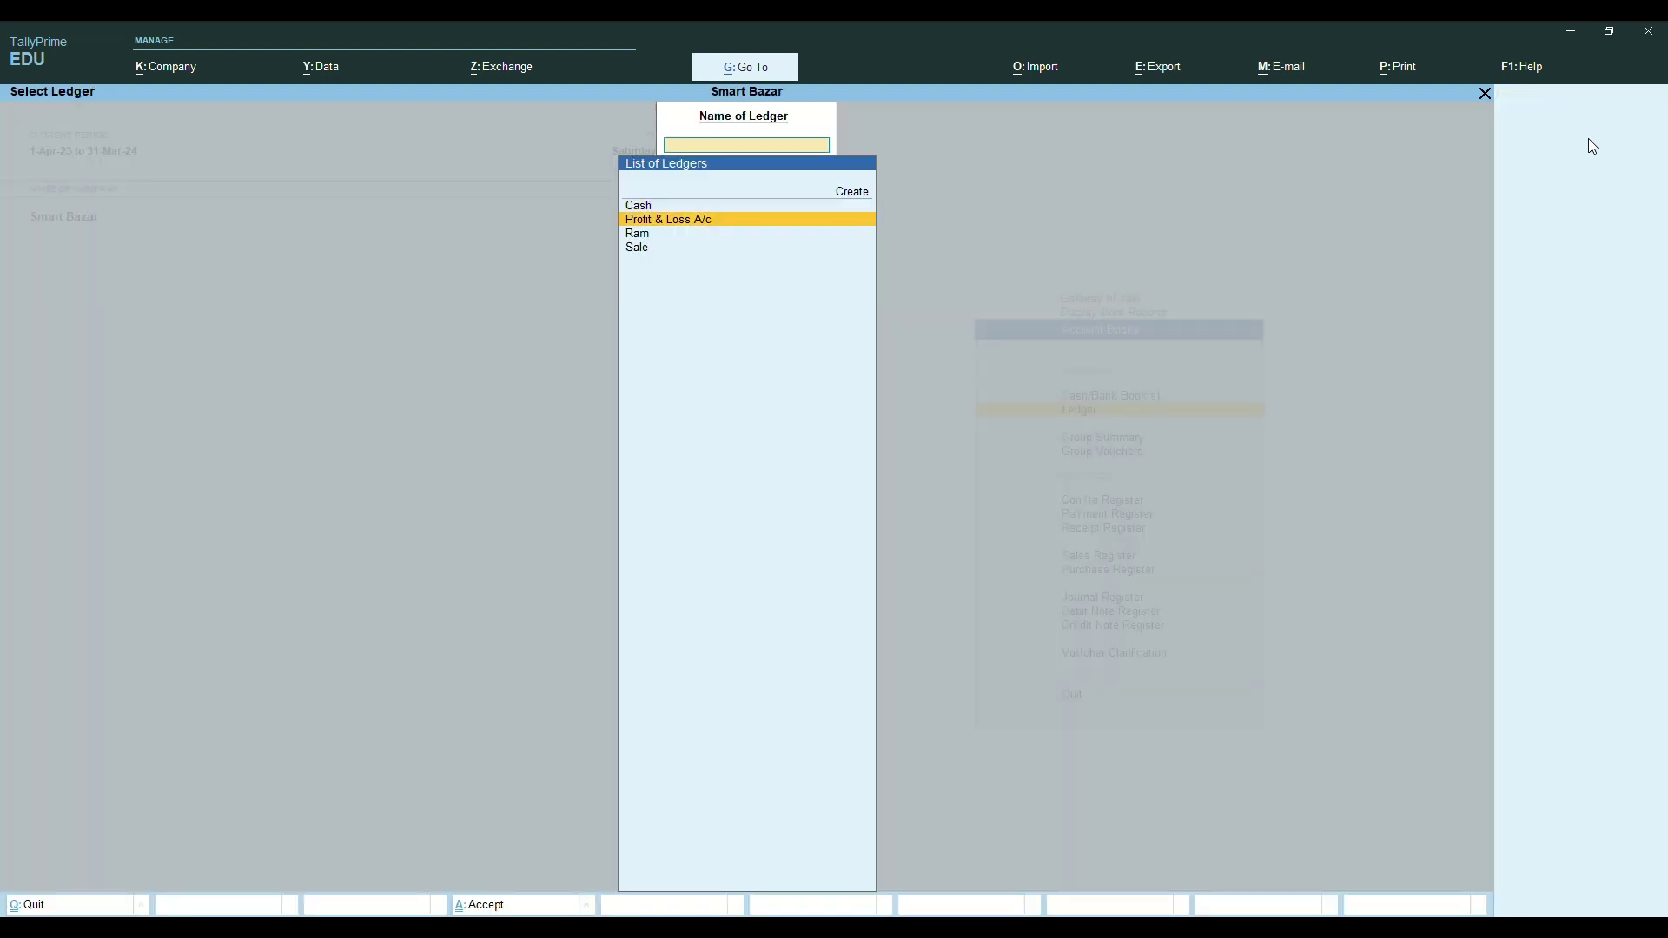
pyautogui.press('Down')
pyautogui.press('Return')
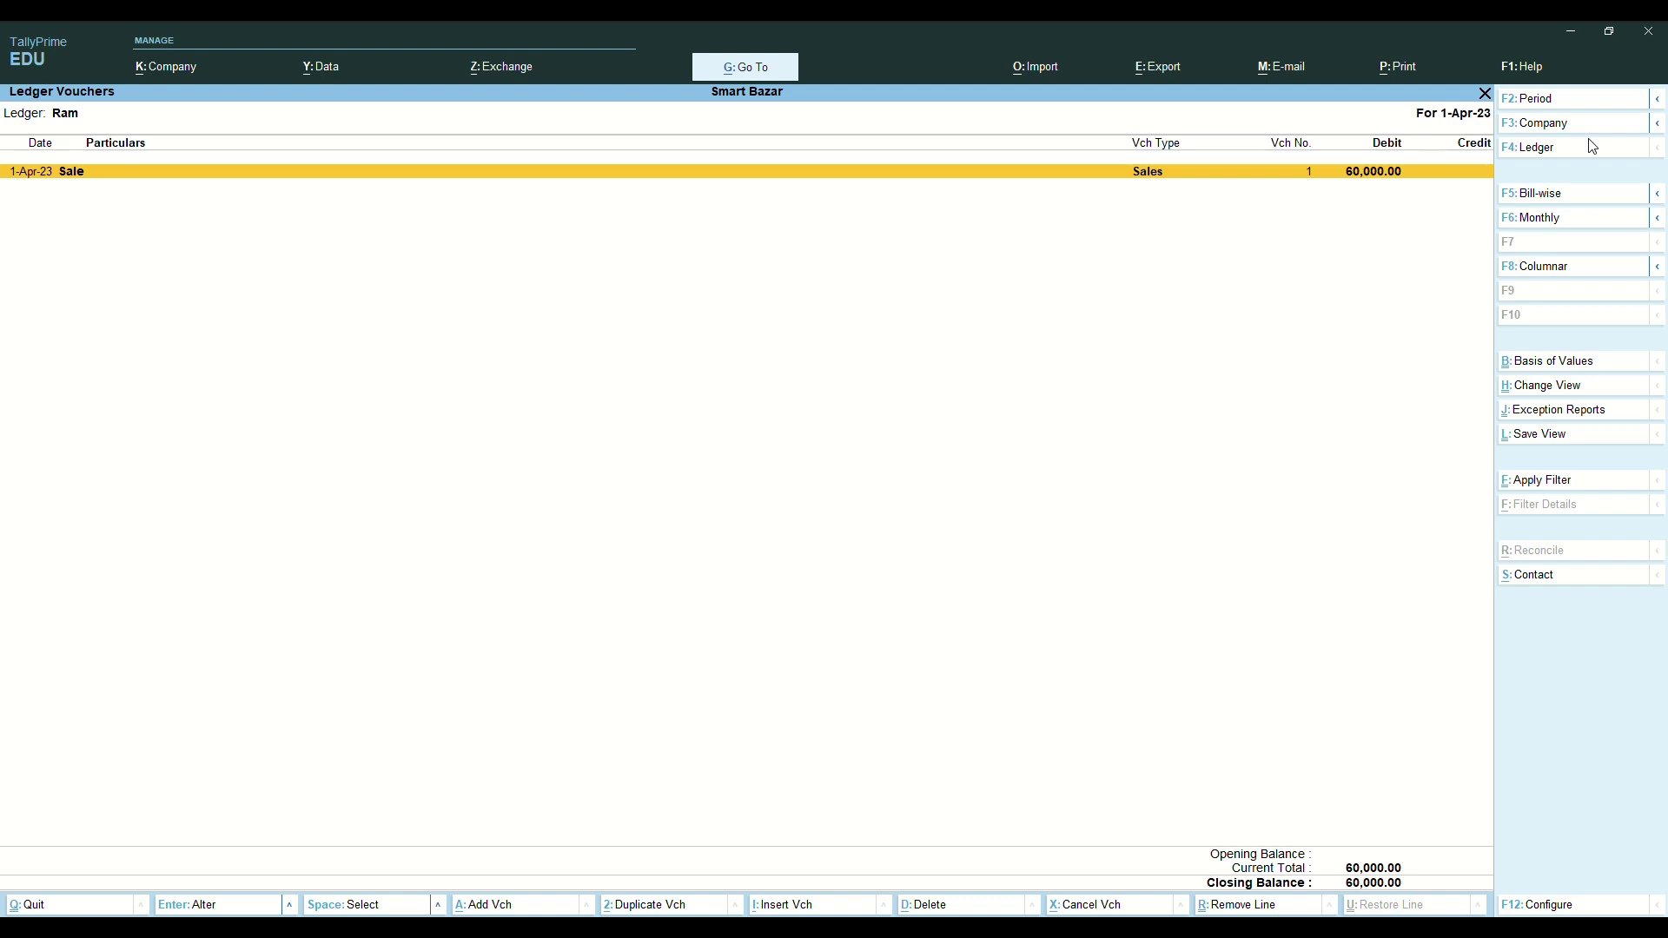
pyautogui.click(1593, 147)
pyautogui.press('Escape')
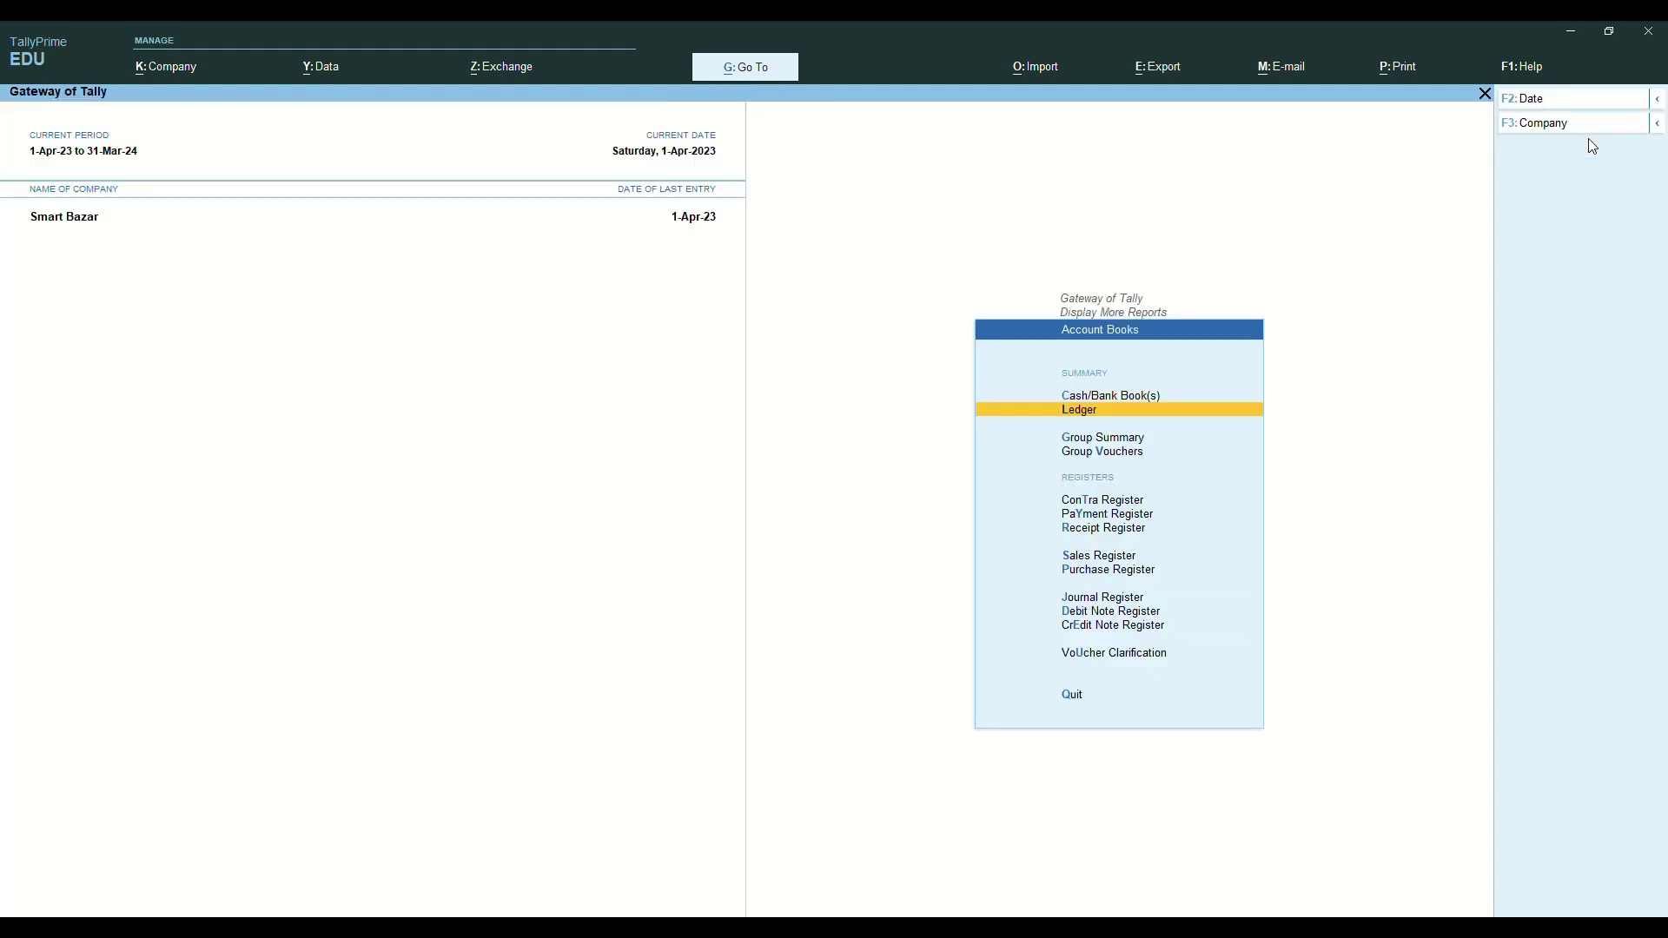
# Return to the Gateway of Tally and start a new Journal voucher.
pyautogui.press('Down')
pyautogui.press('Down')
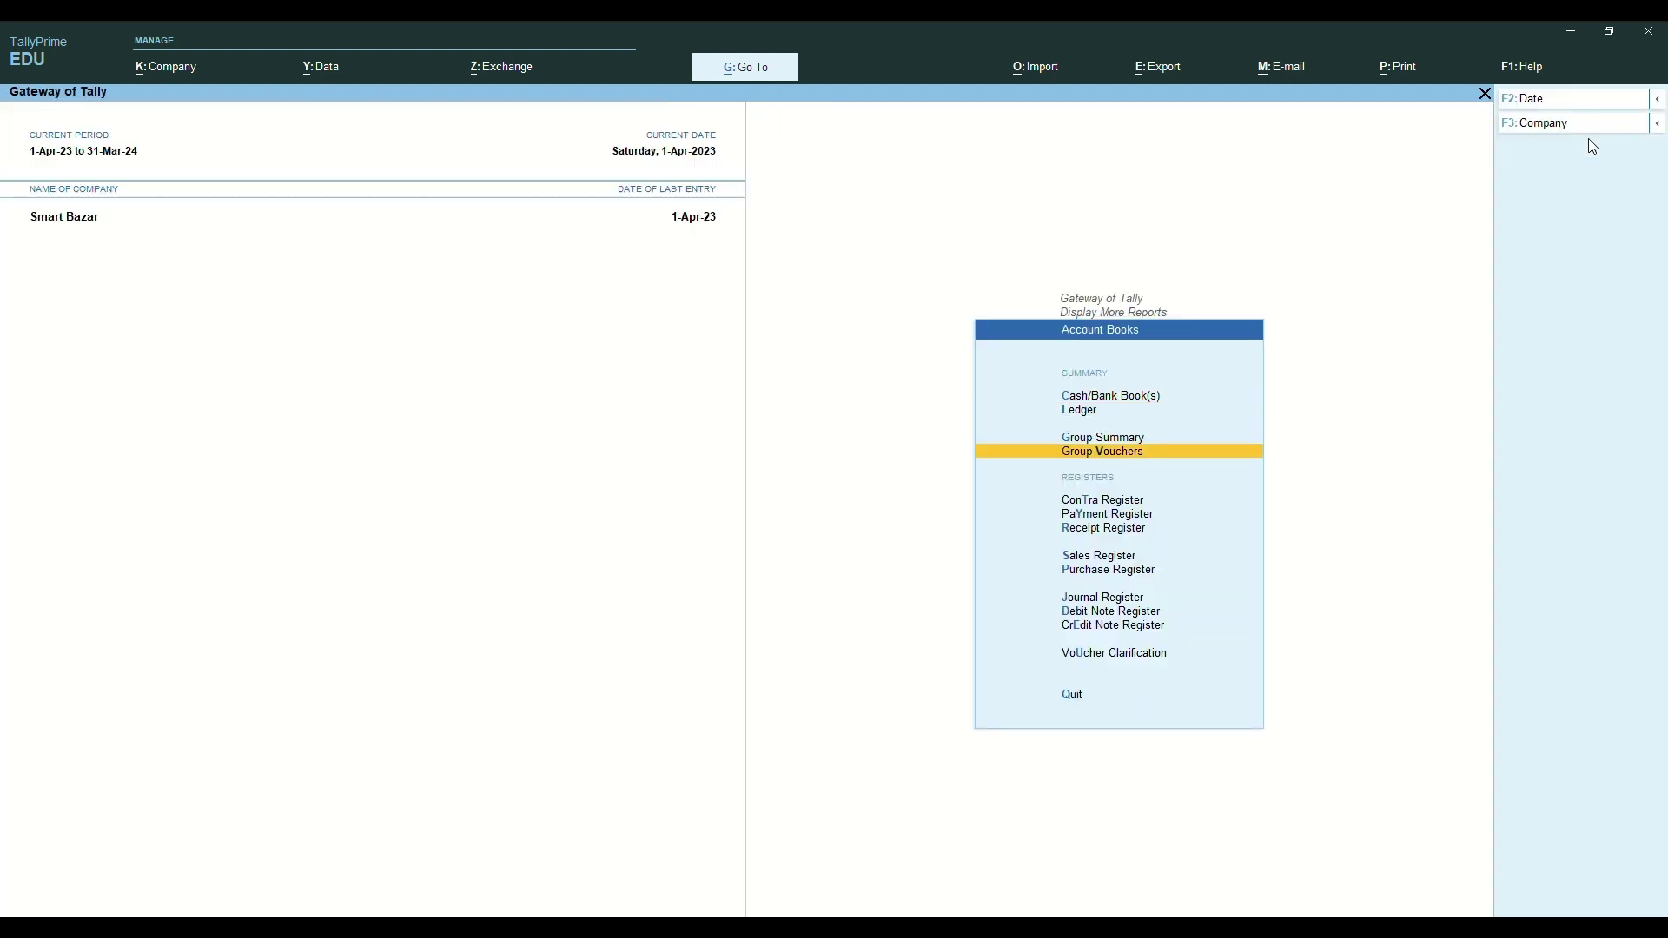
pyautogui.press('Escape')
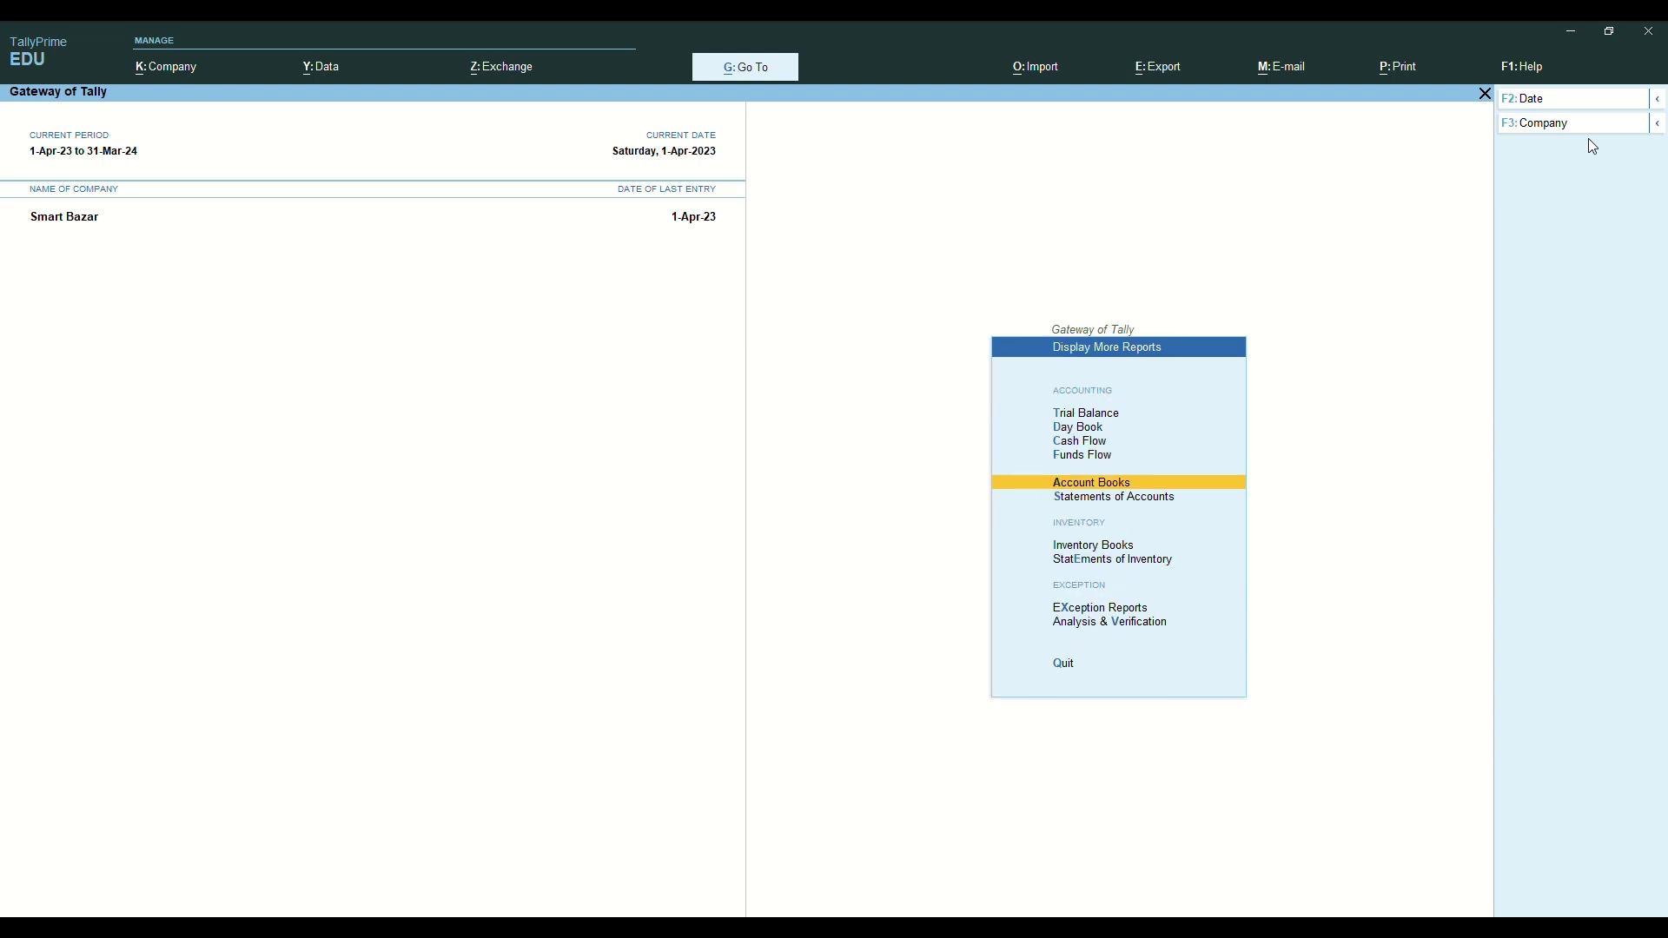
pyautogui.press('Escape')
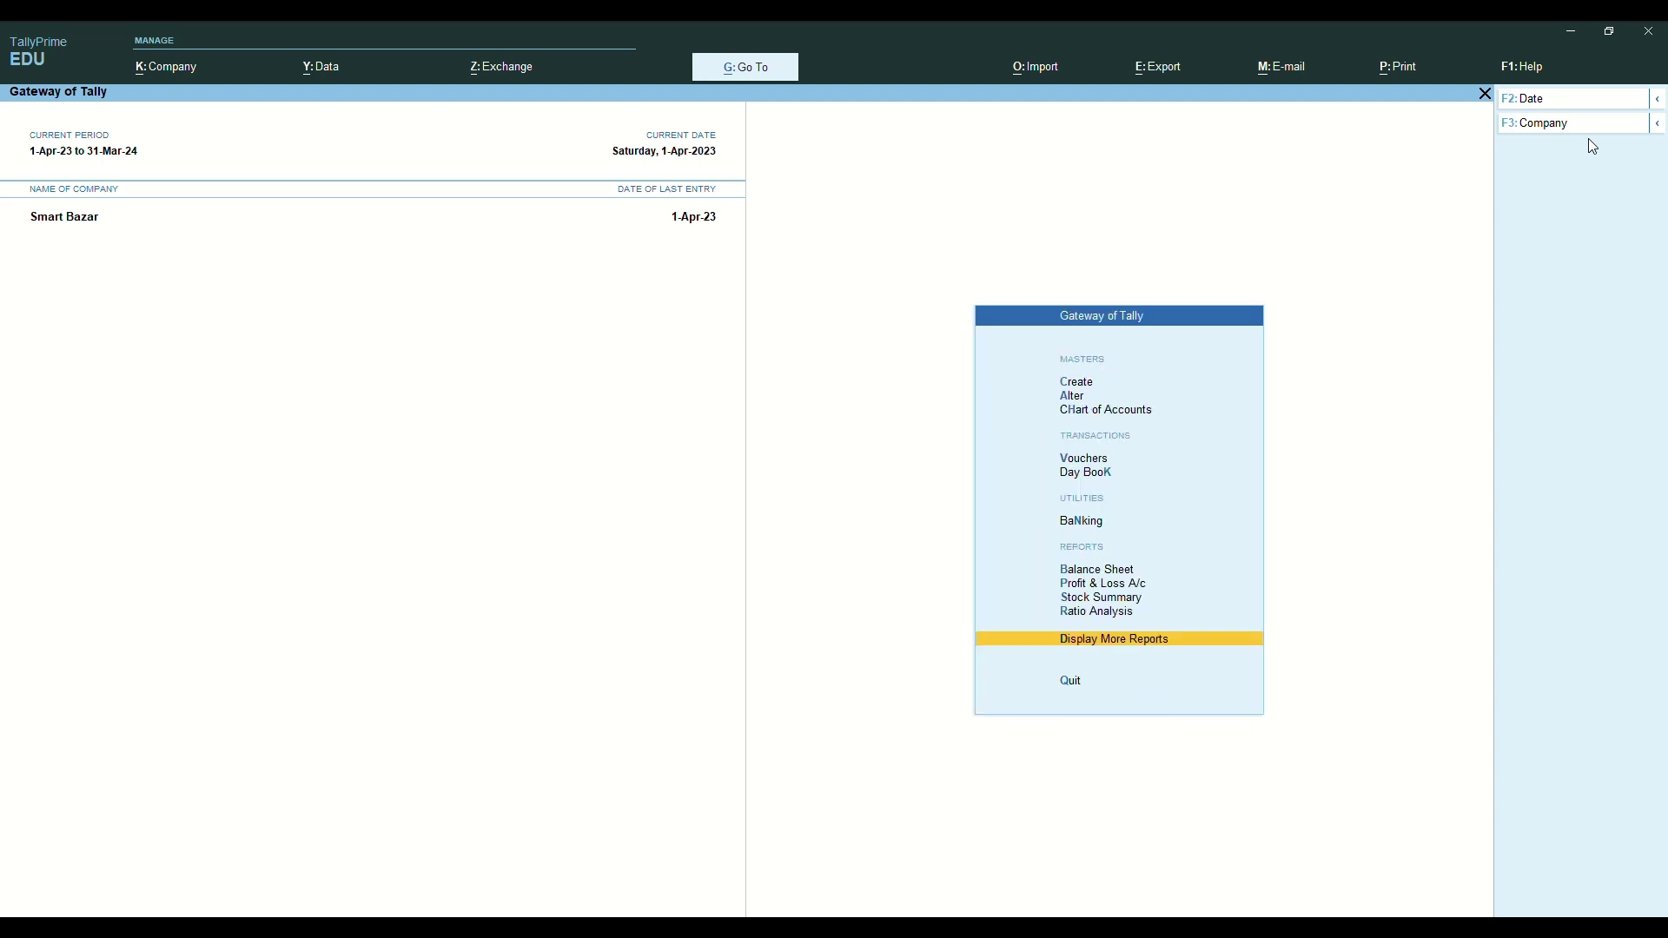
pyautogui.press('Up')
pyautogui.press('Up')
pyautogui.press('Up')
pyautogui.press('Up')
pyautogui.press('Up')
pyautogui.press('Up')
pyautogui.press('Up')
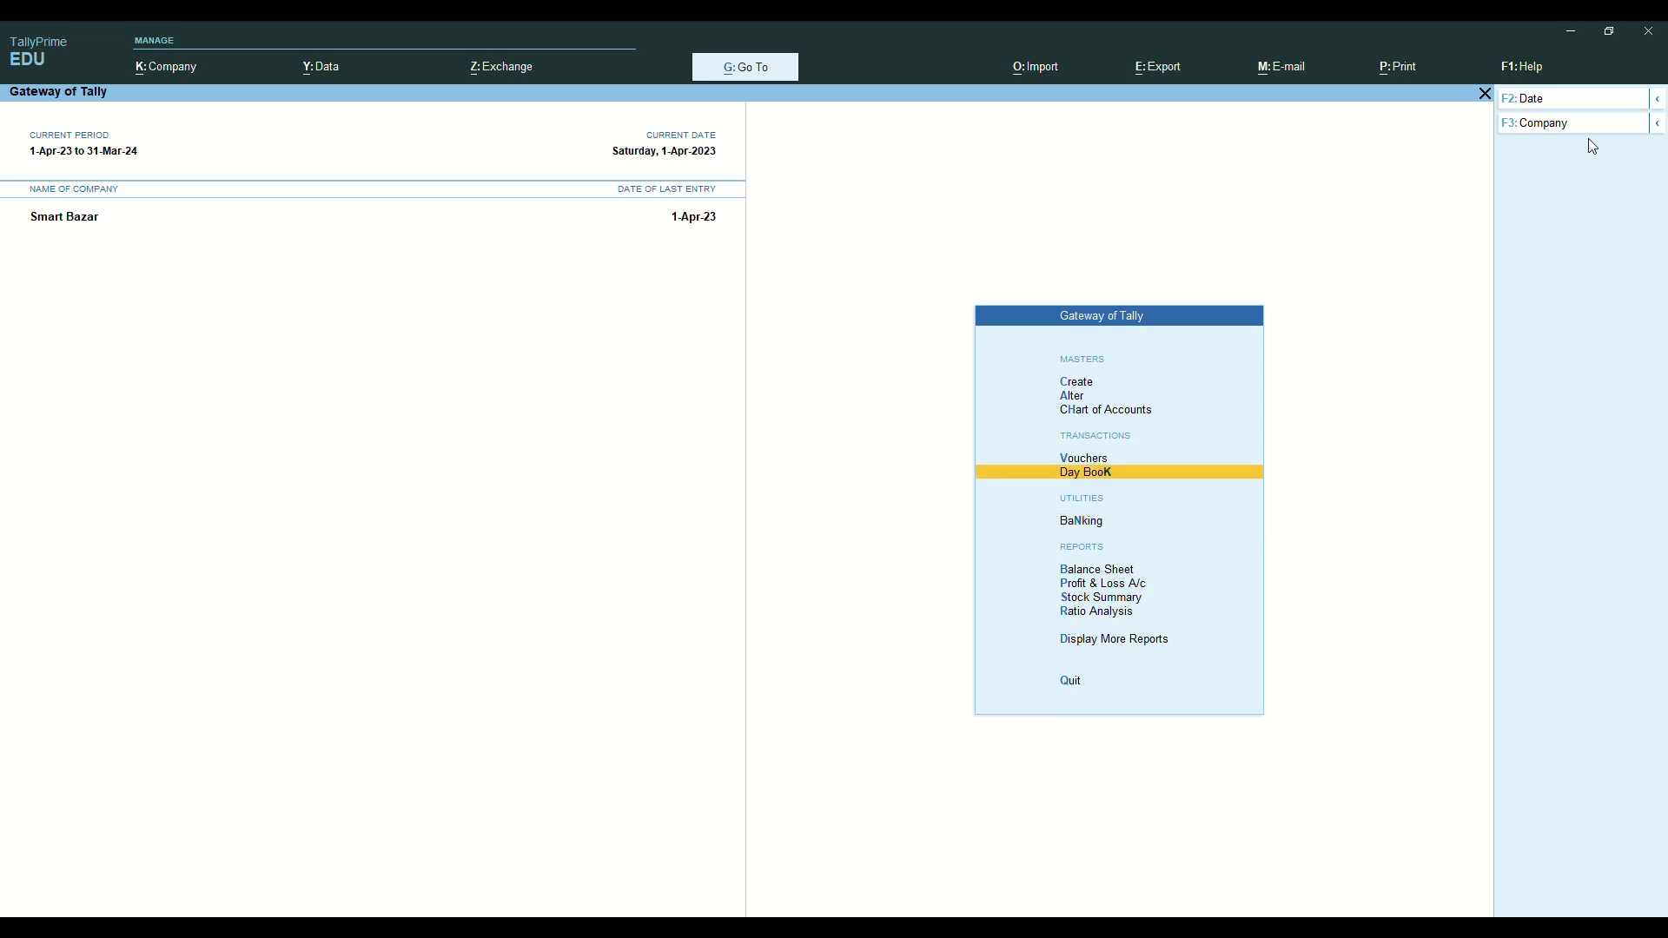
pyautogui.press('Return')
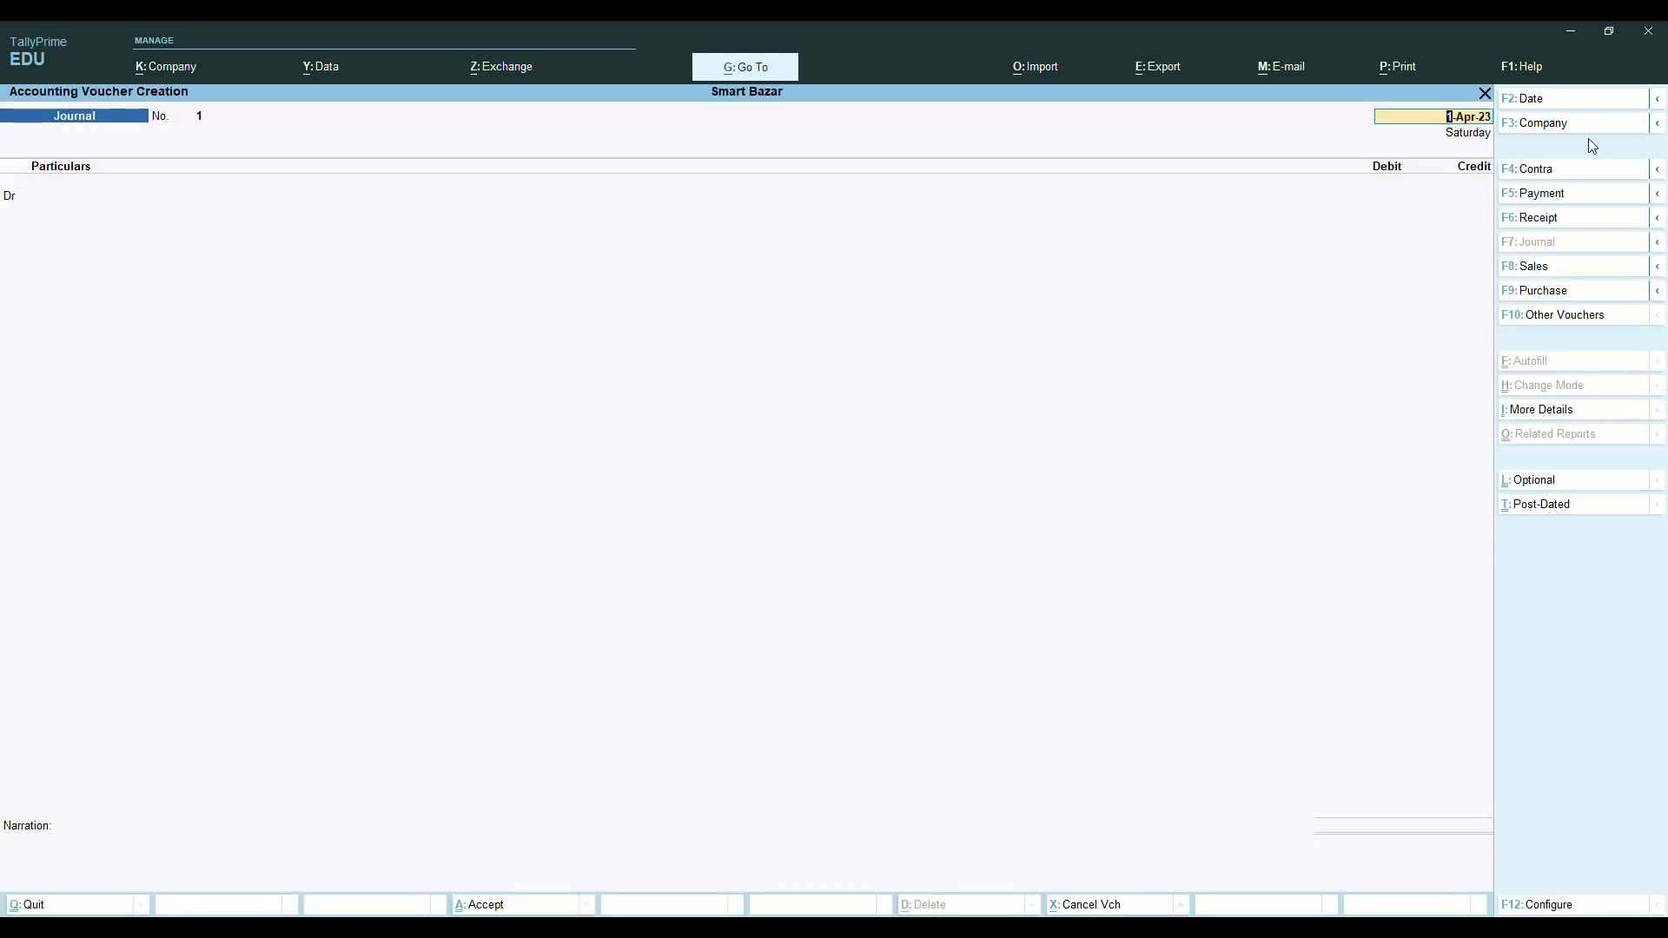
pyautogui.press('F8')
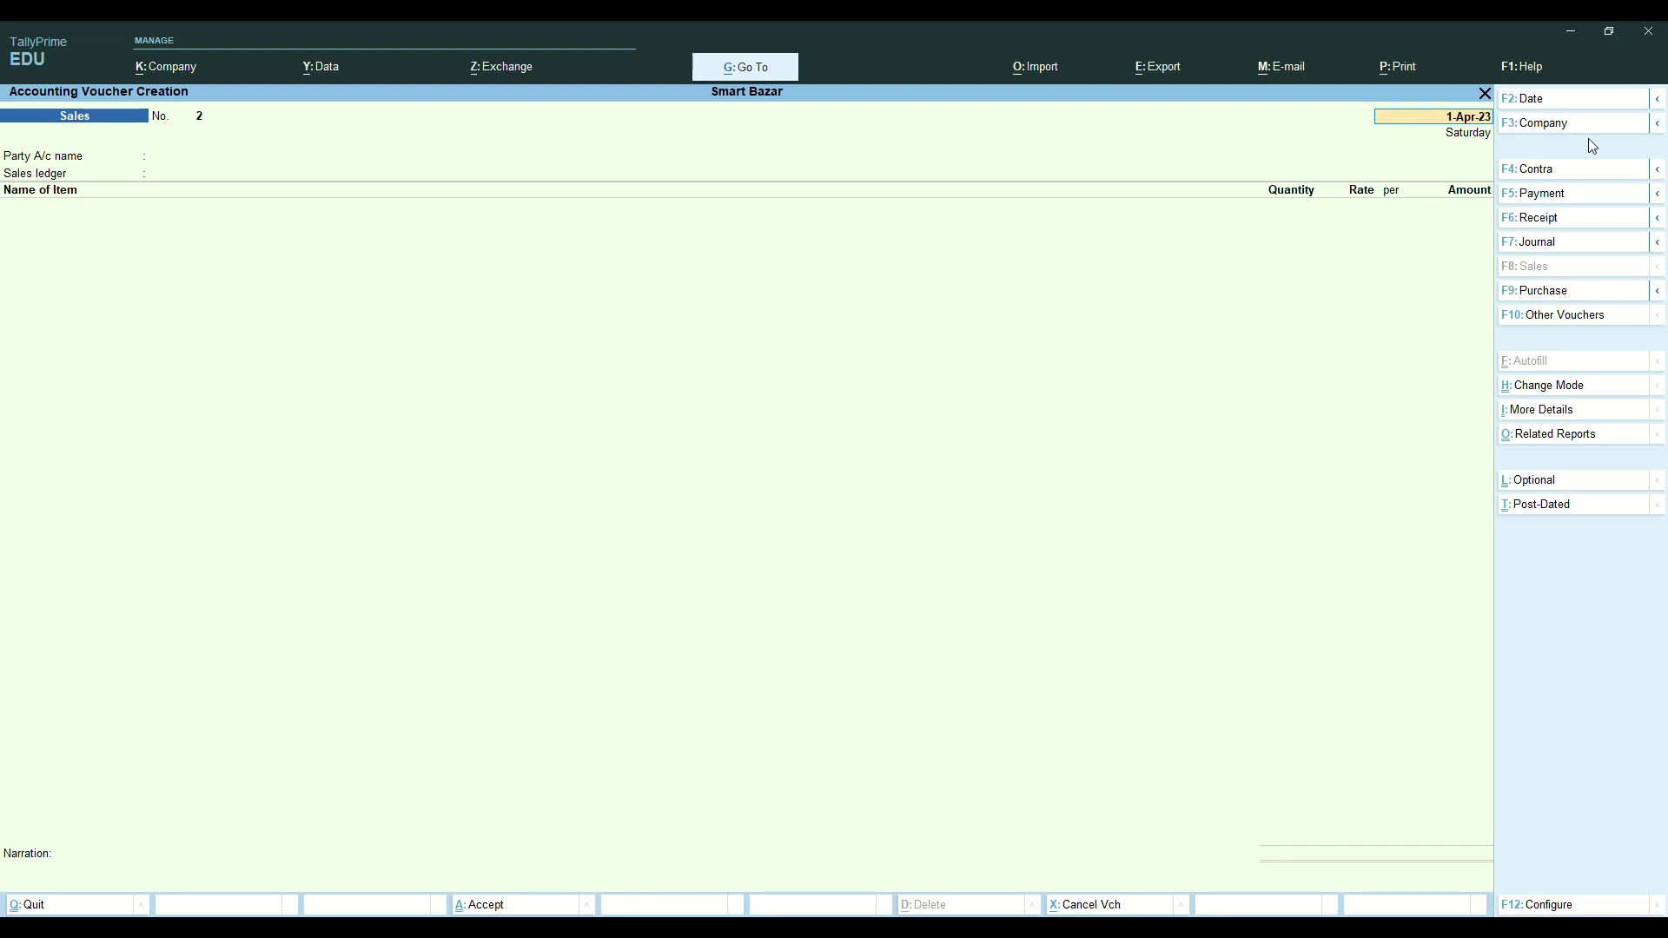
pyautogui.press('F7')
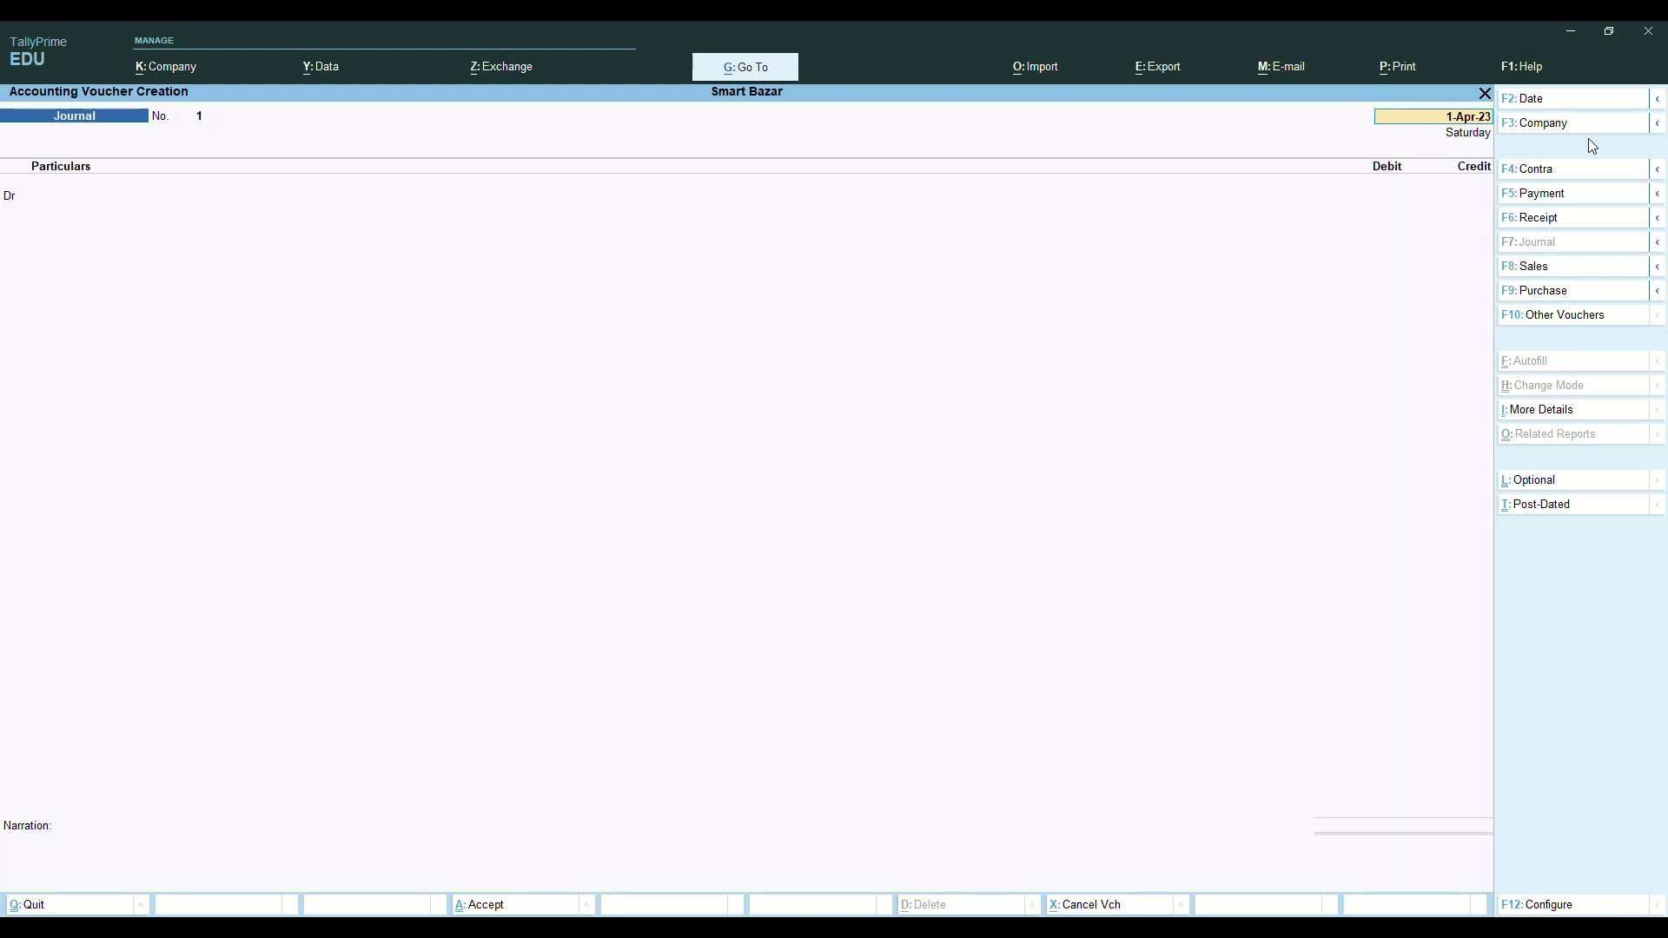
# Start creating a new ledger from the voucher's debit line and name it Bad Debt.
pyautogui.press('Return')
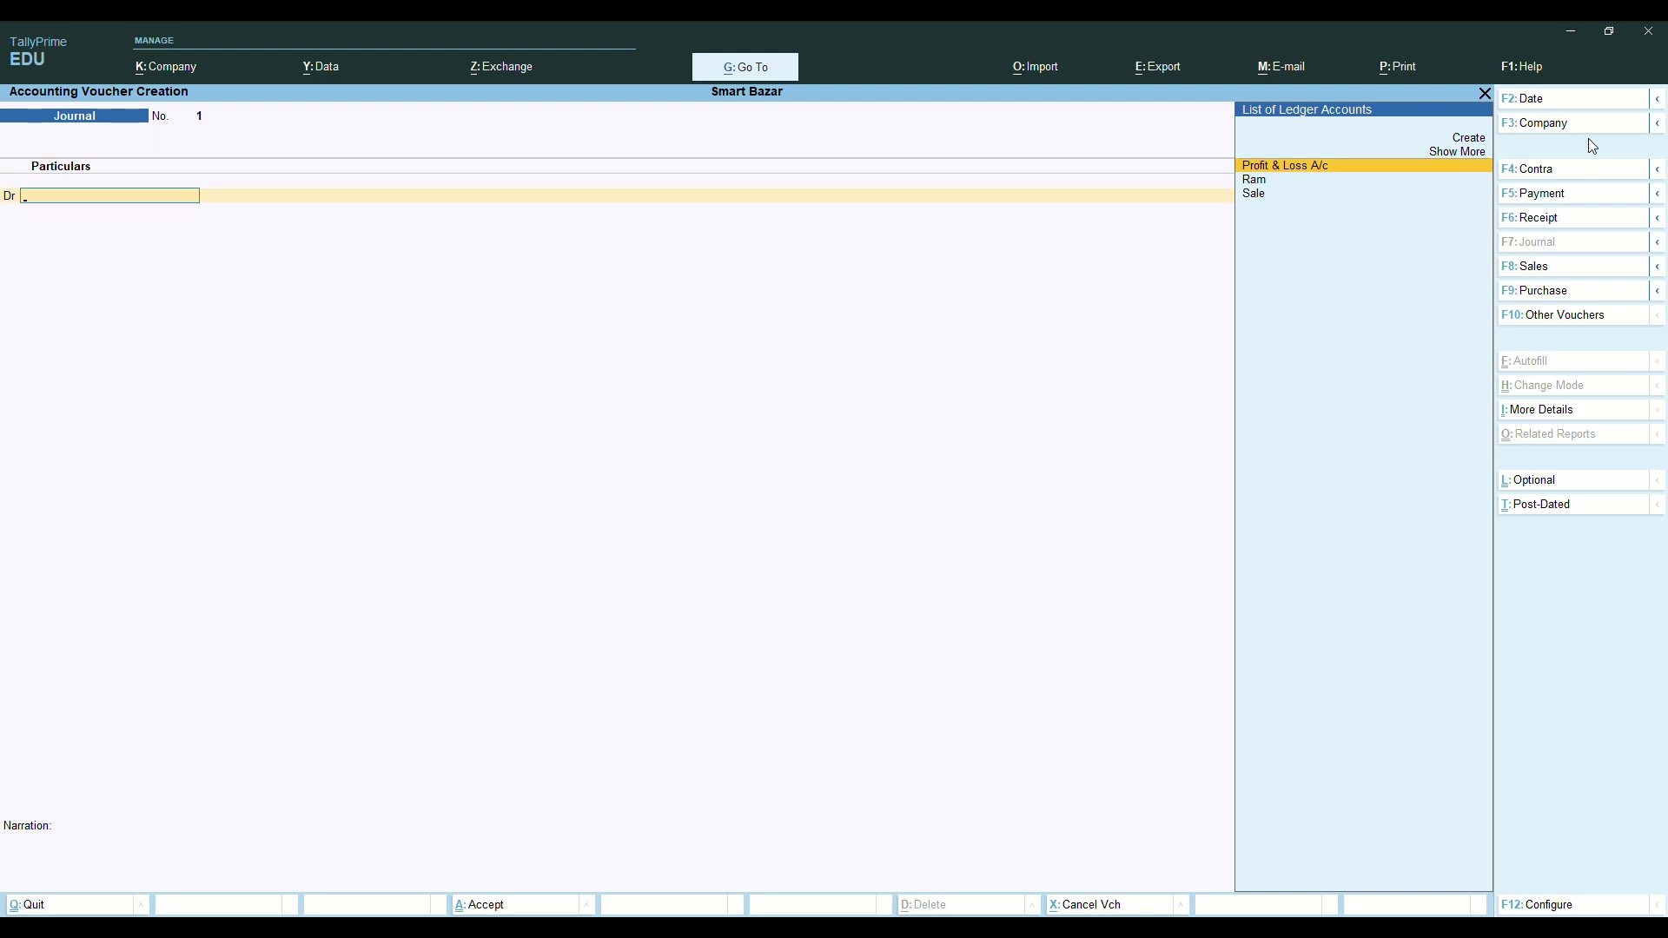
pyautogui.hotkey('alt', 'c')
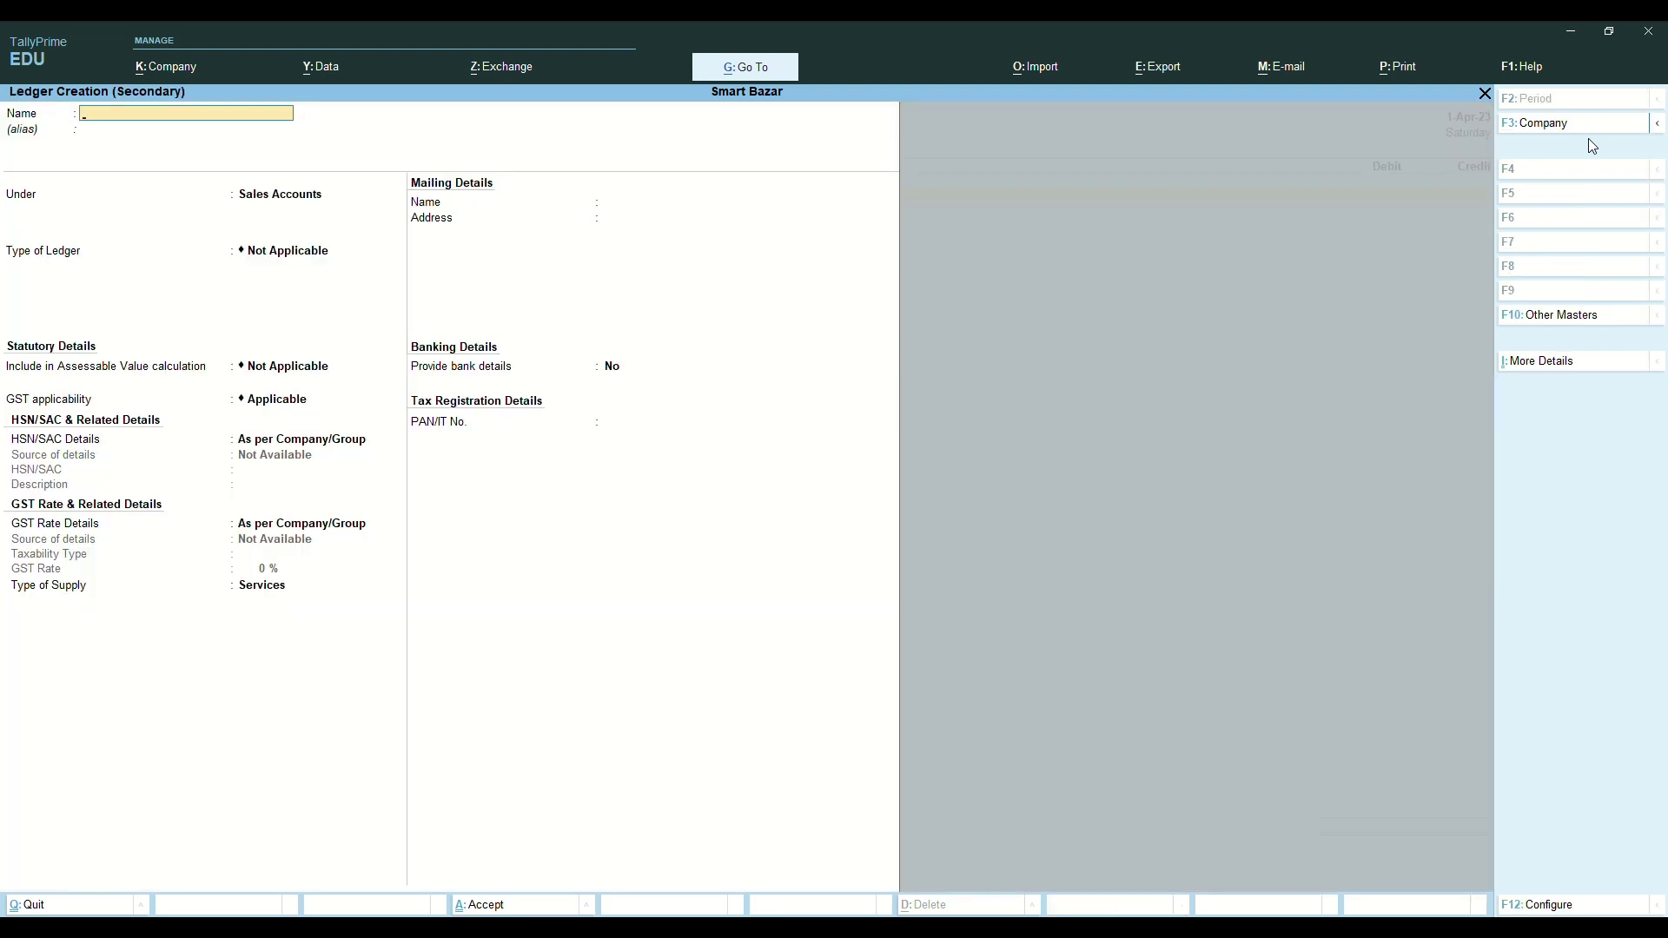
pyautogui.write('Bad debt')
pyautogui.press('Return')
pyautogui.press('Return')
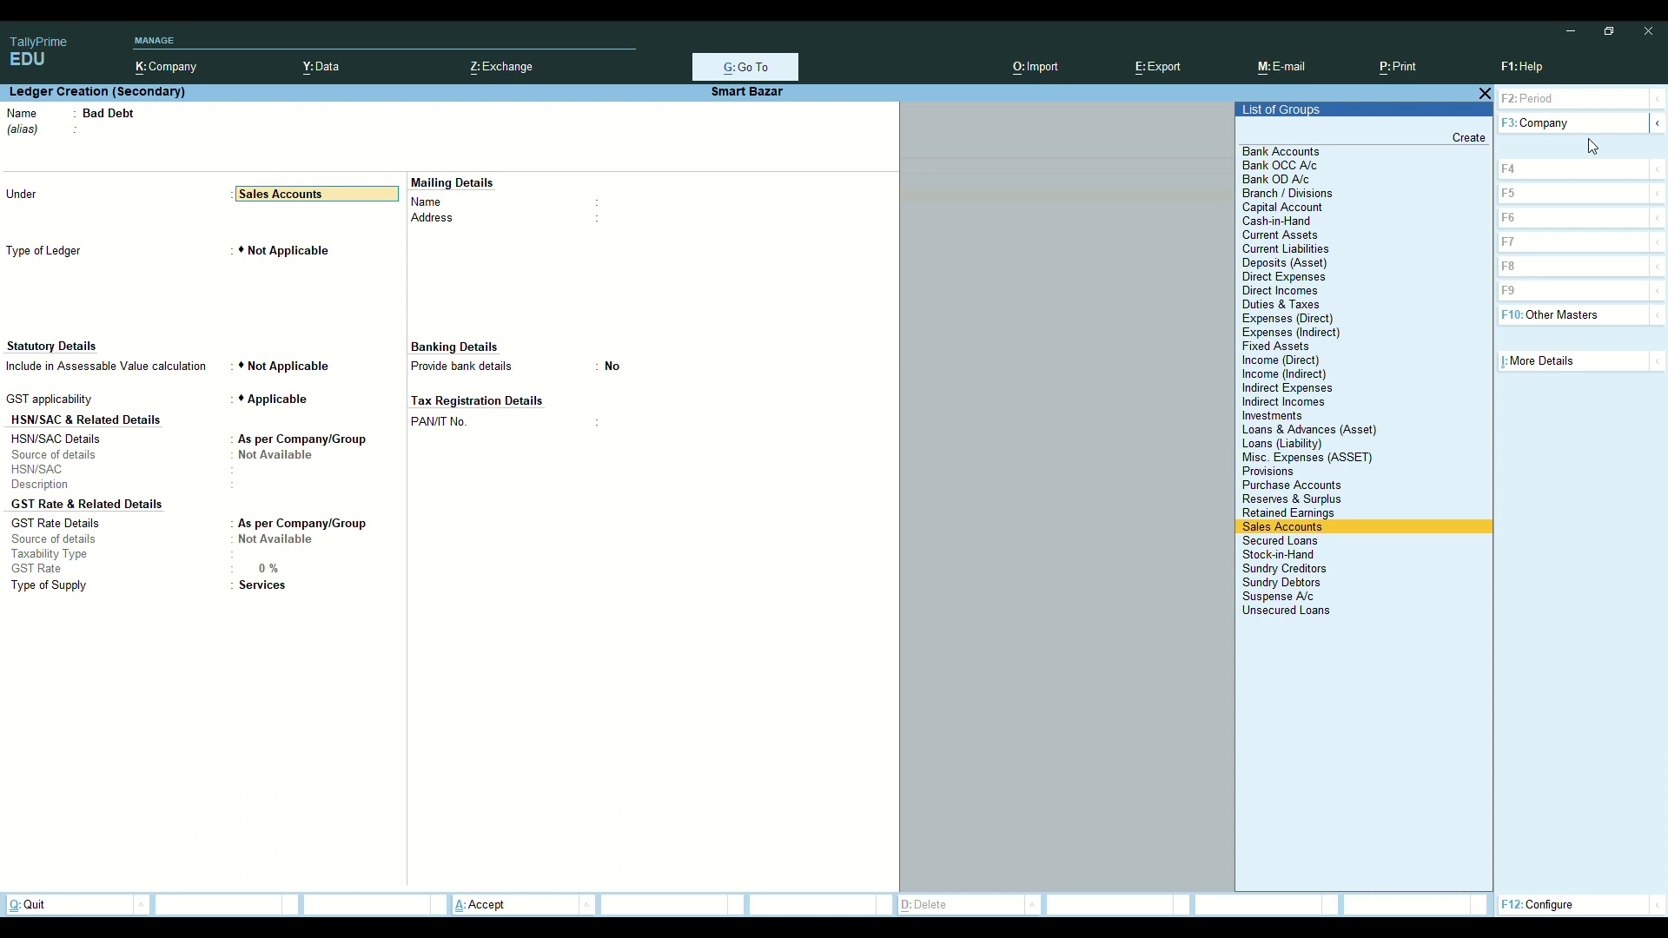
# Group the Bad Debt ledger under Indirect Expenses and save it, keeping the remaining default settings.
pyautogui.write('In')
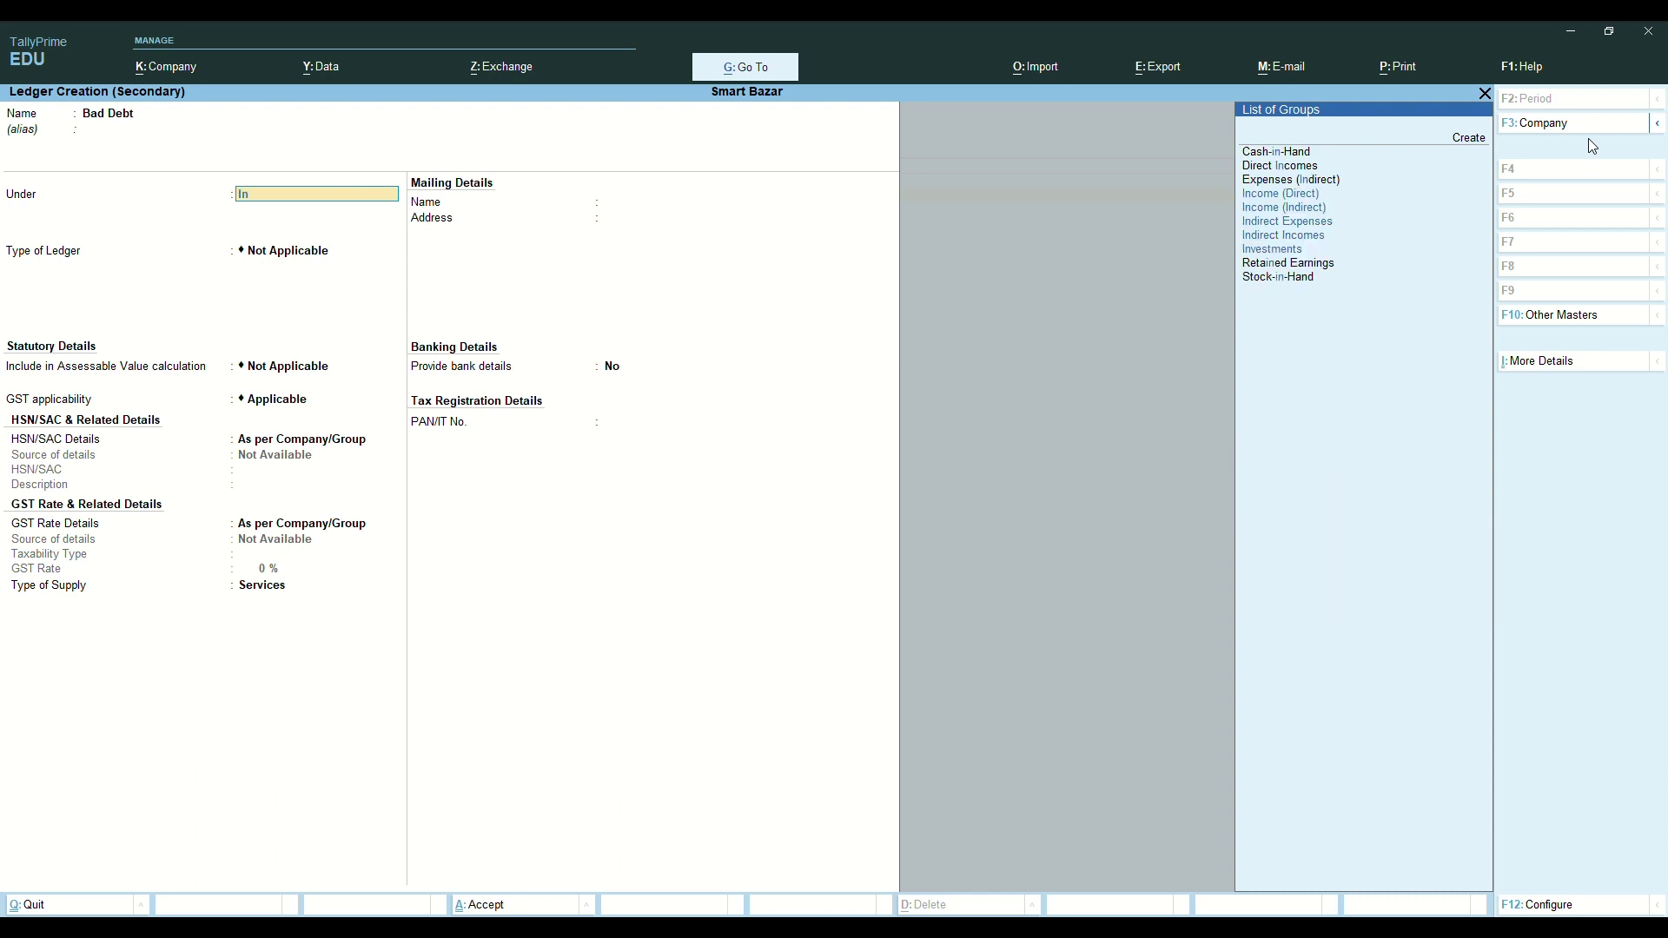
pyautogui.write('d')
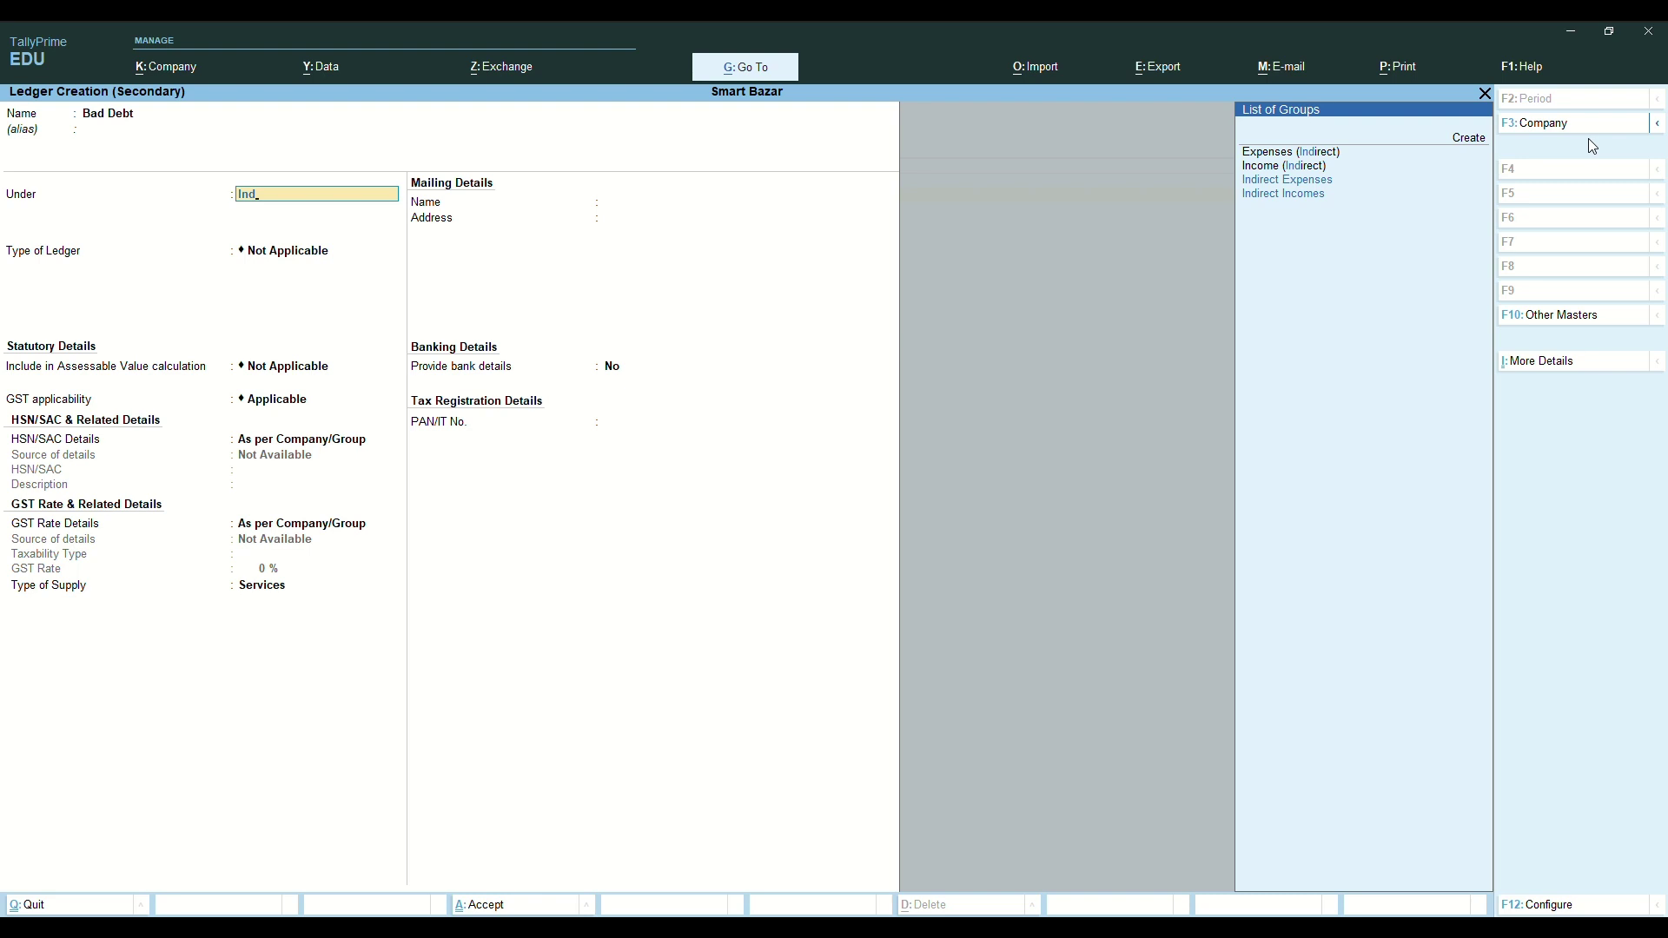
pyautogui.press('Return')
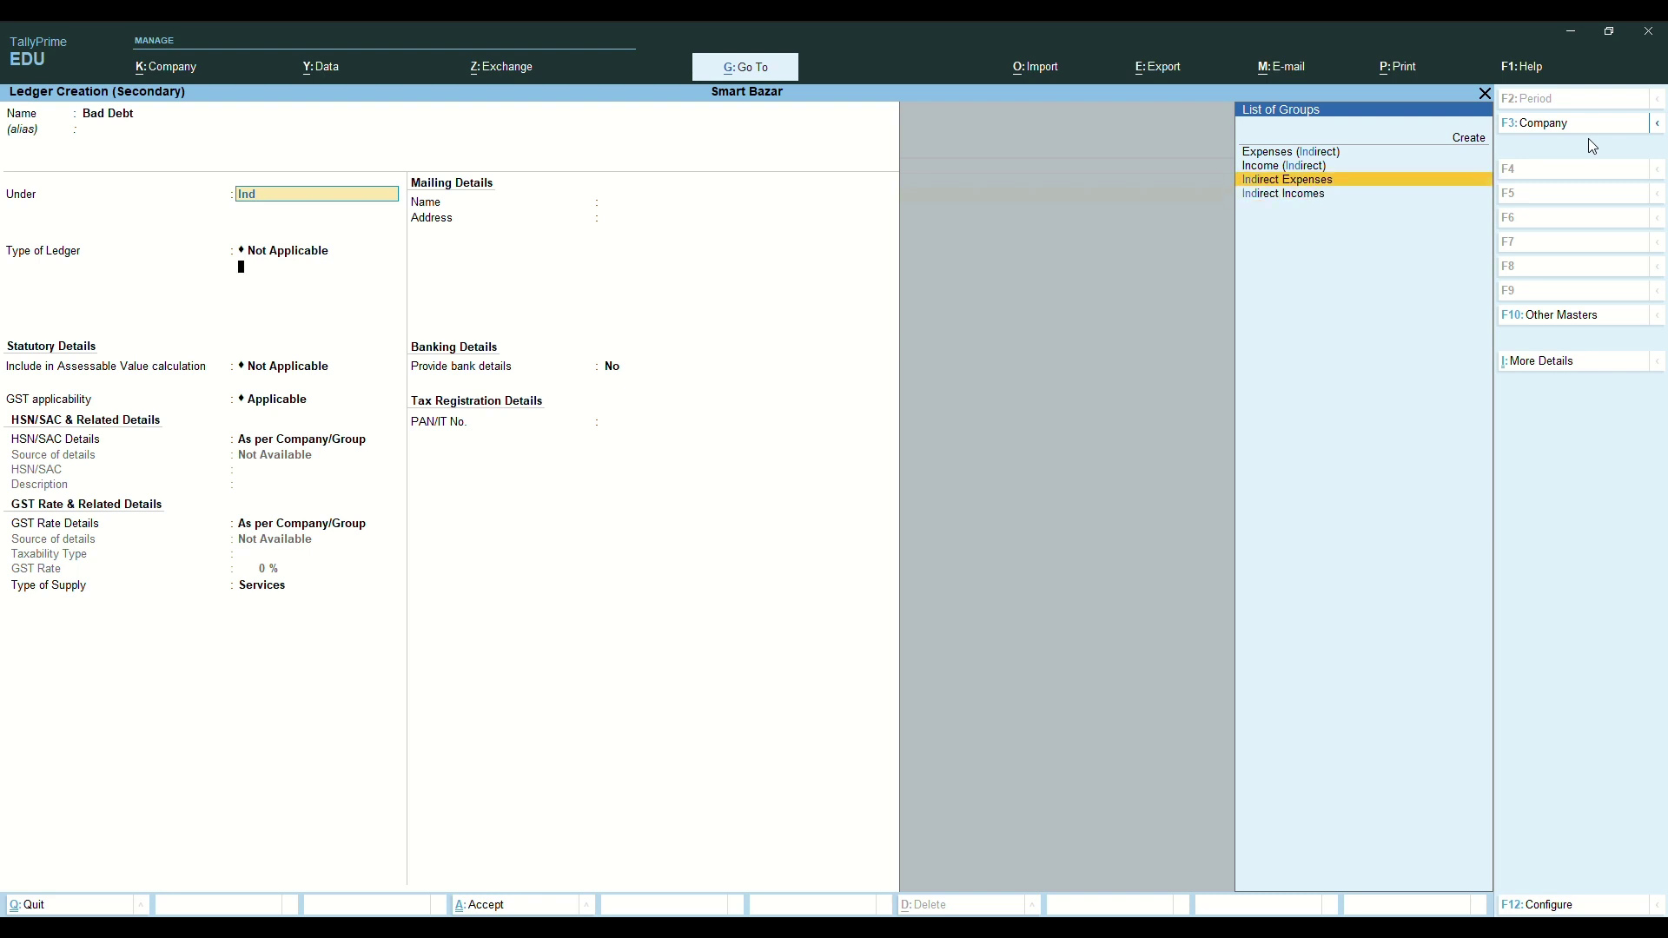
pyautogui.press('Return')
pyautogui.press('Return')
pyautogui.press('Return')
pyautogui.press('Return')
pyautogui.press('Return')
pyautogui.press('Return')
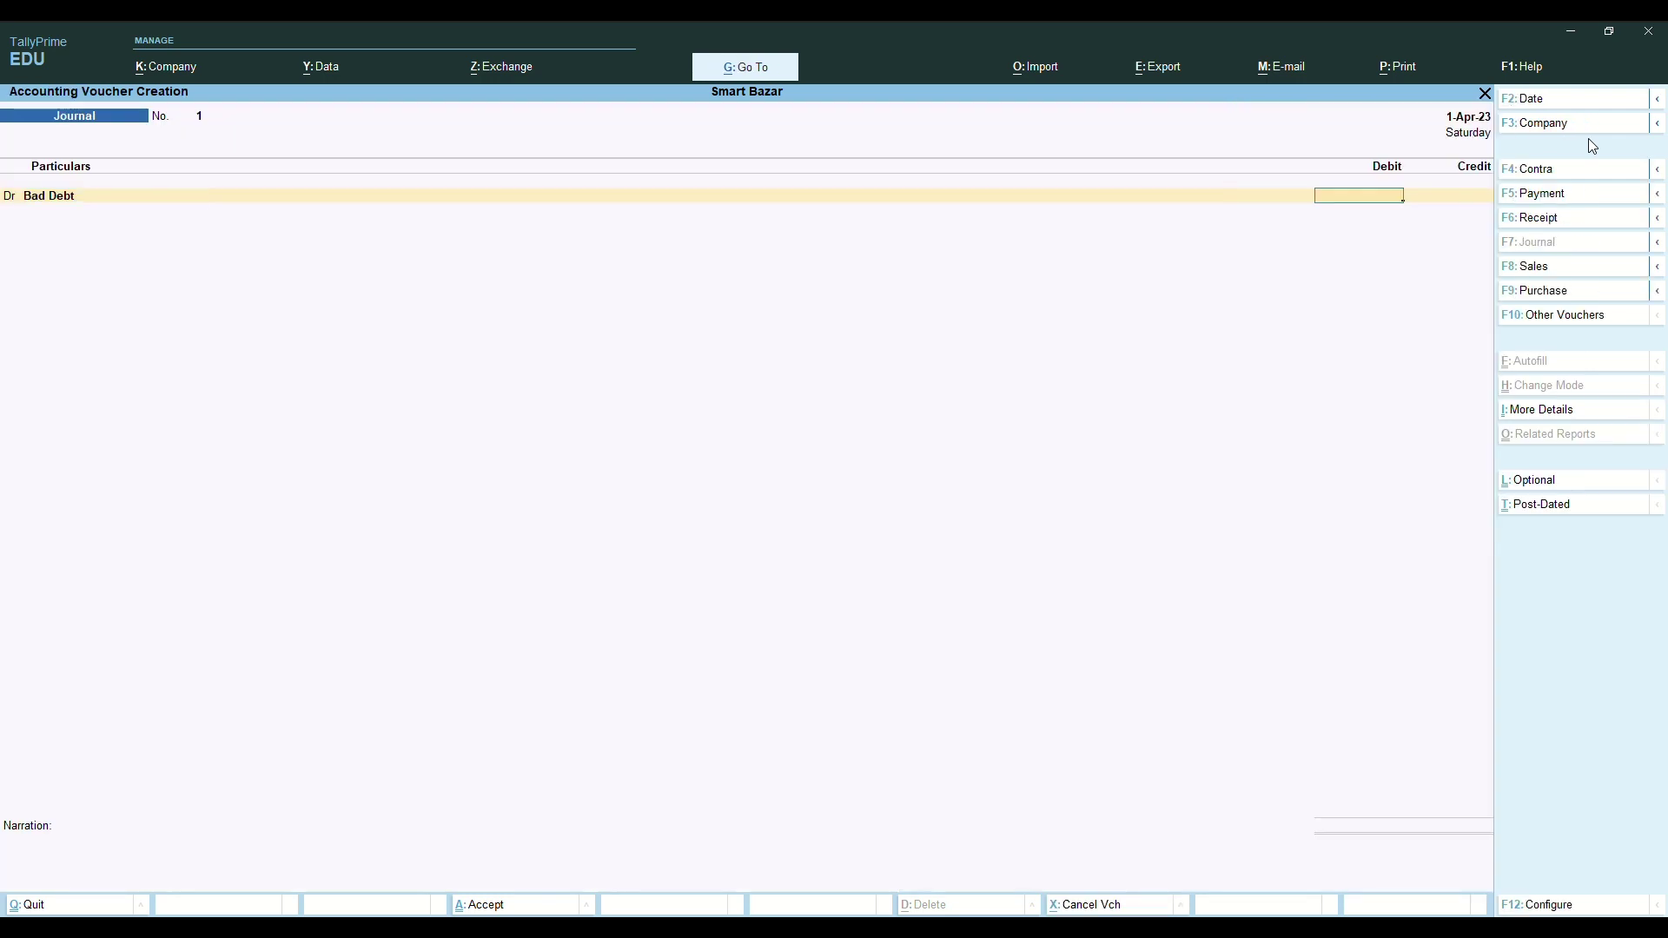
# Debit Bad Debt with 60,000 and credit the customer's ledger with the same amount.
pyautogui.write('60,000')
pyautogui.press('Return')
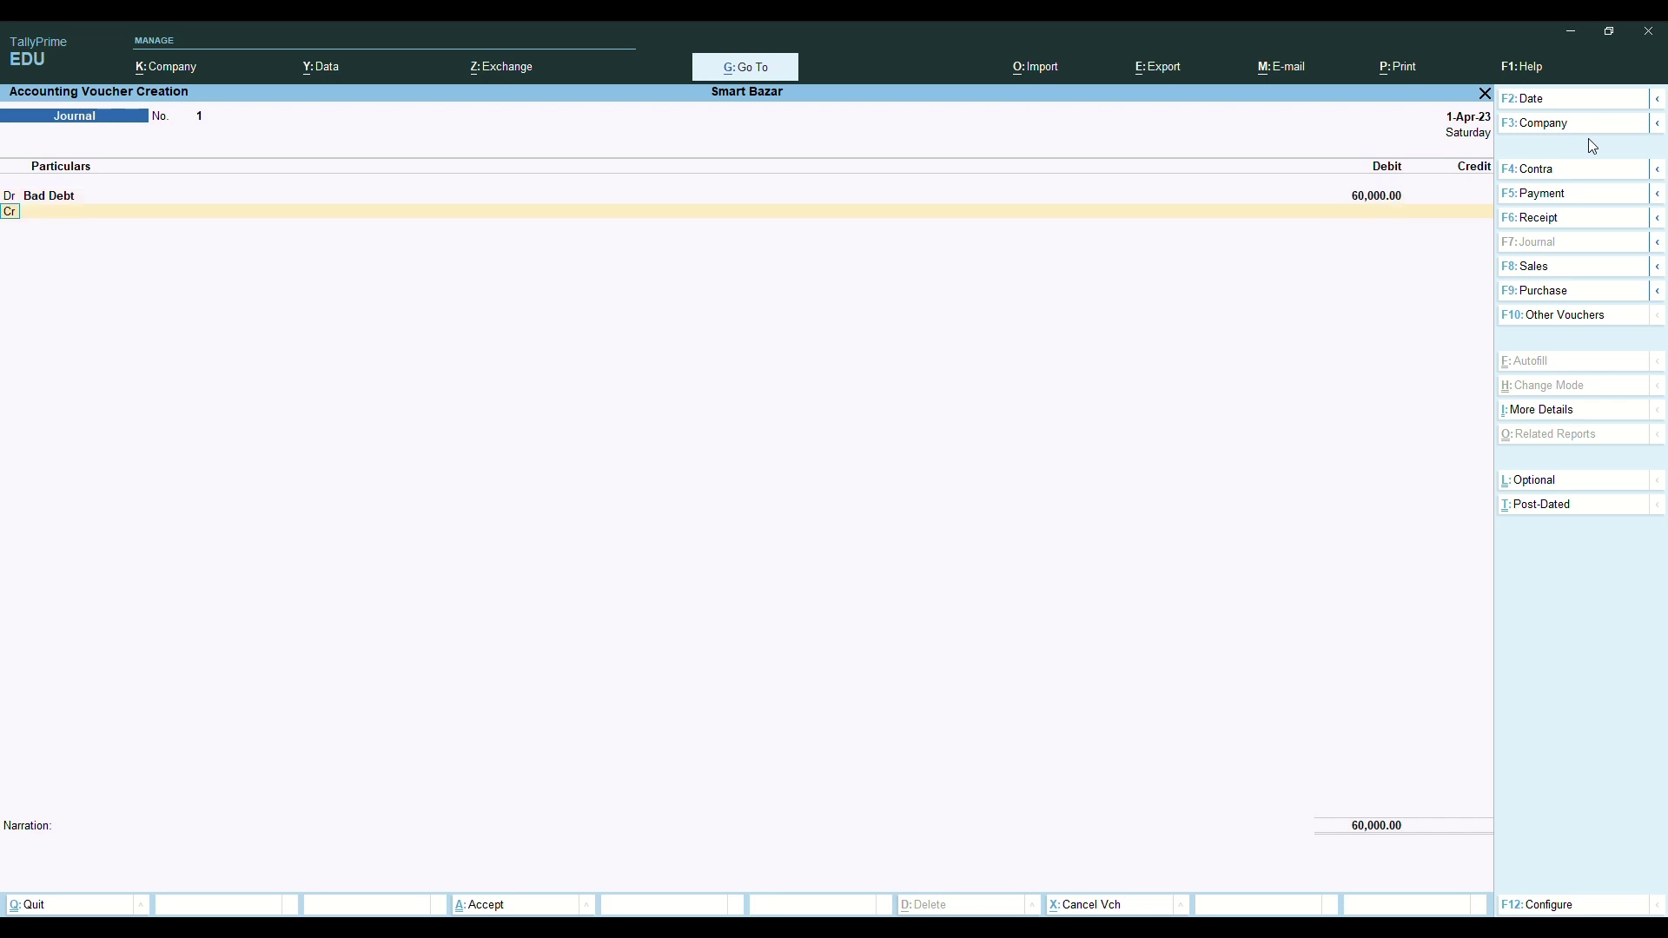
pyautogui.press('Return')
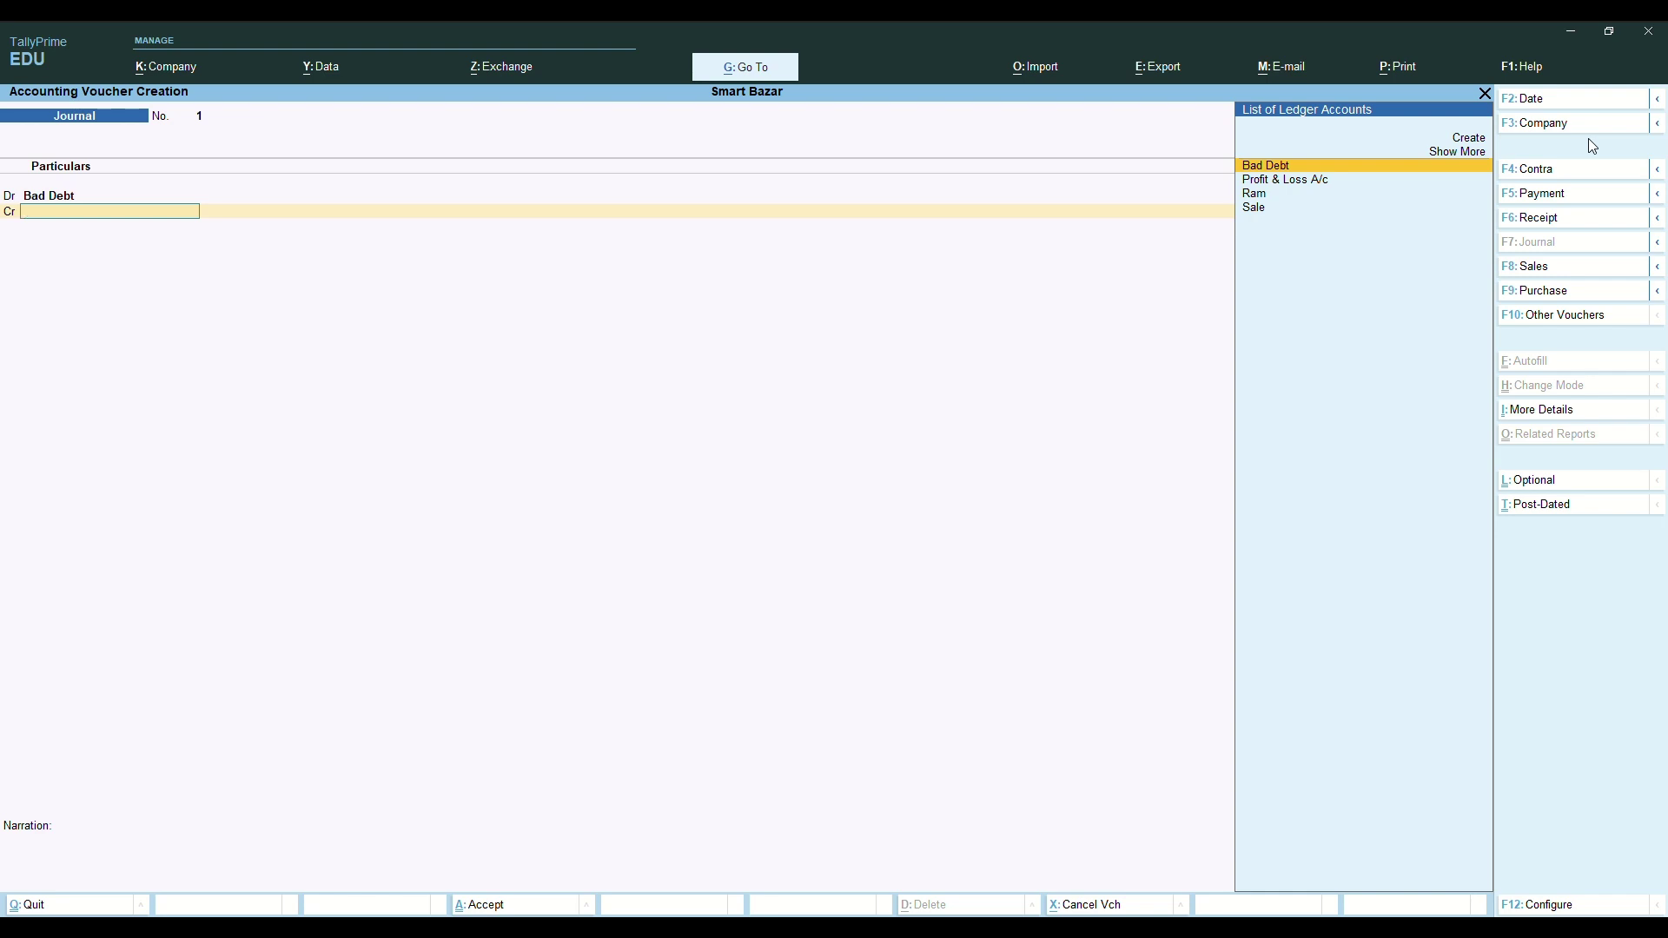
pyautogui.press('Down')
pyautogui.press('Down')
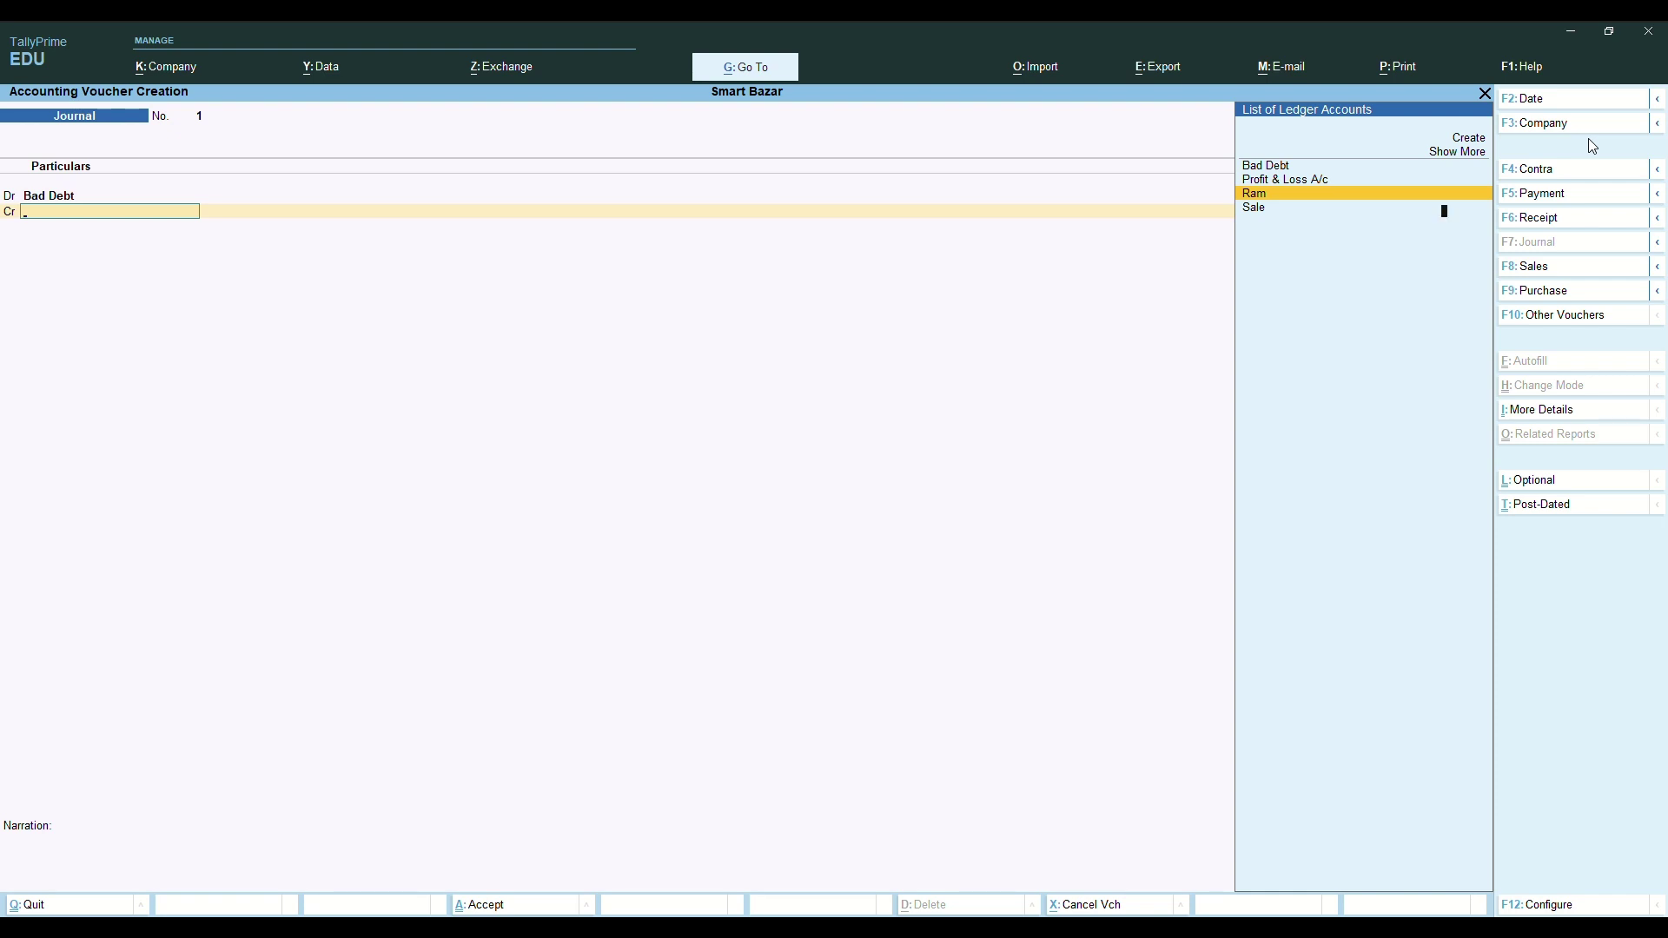
pyautogui.press('Return')
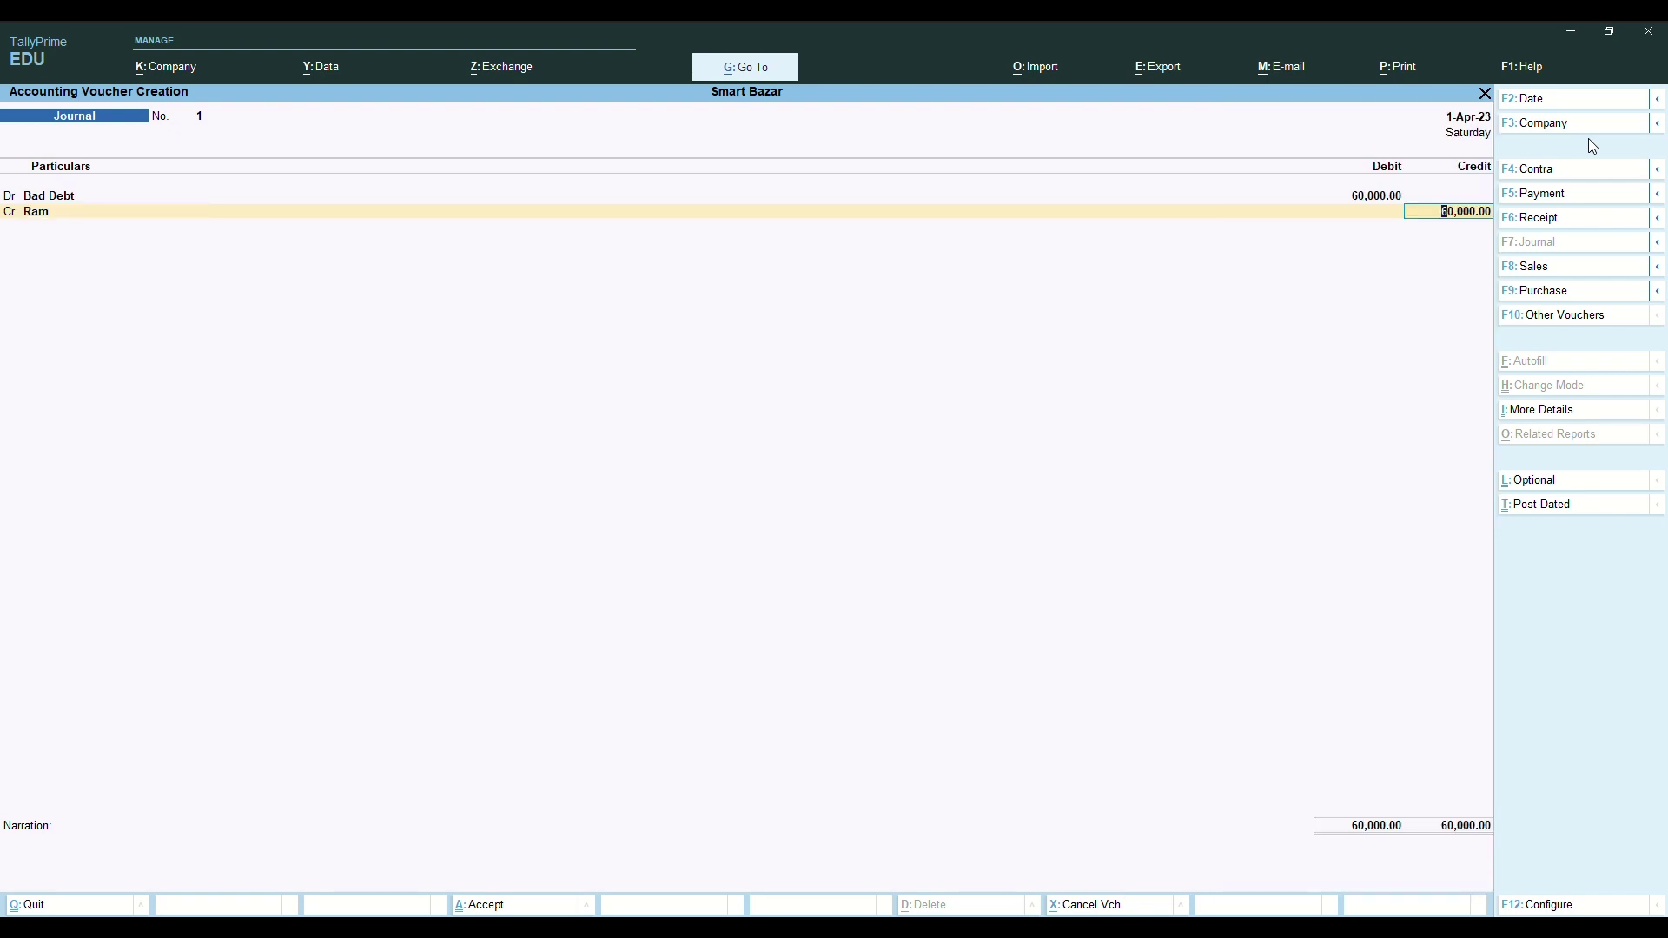
pyautogui.press('Return')
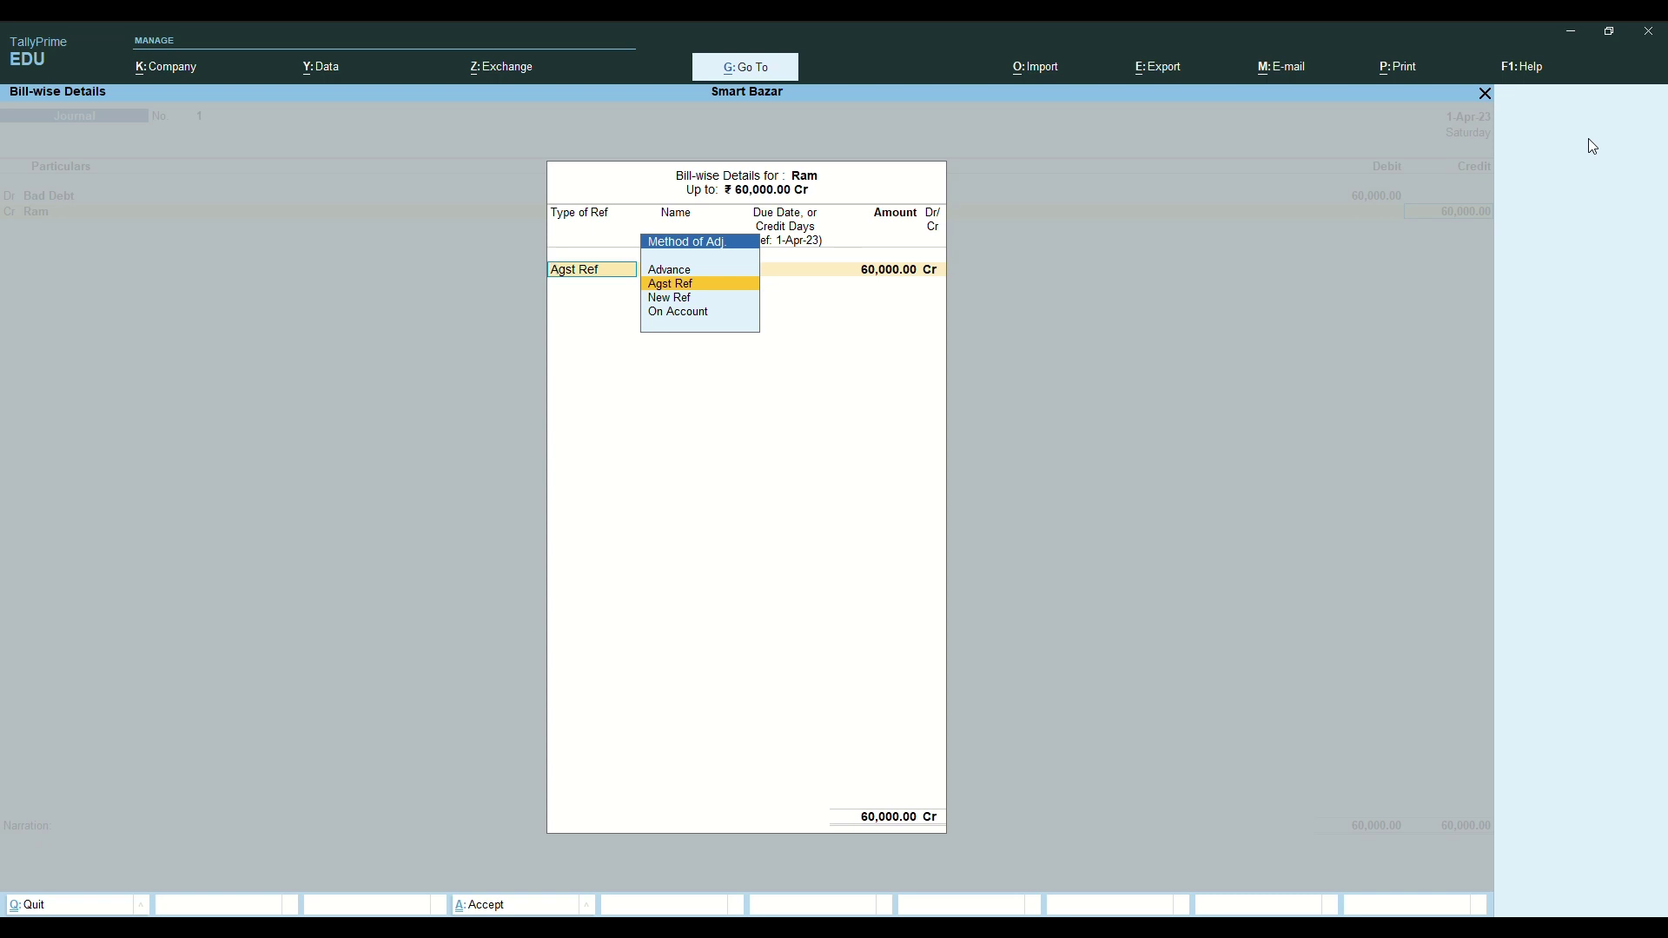
# Set the customer's bill-wise adjustment to On Account and save the journal voucher without a narration.
pyautogui.press('Down')
pyautogui.press('Down')
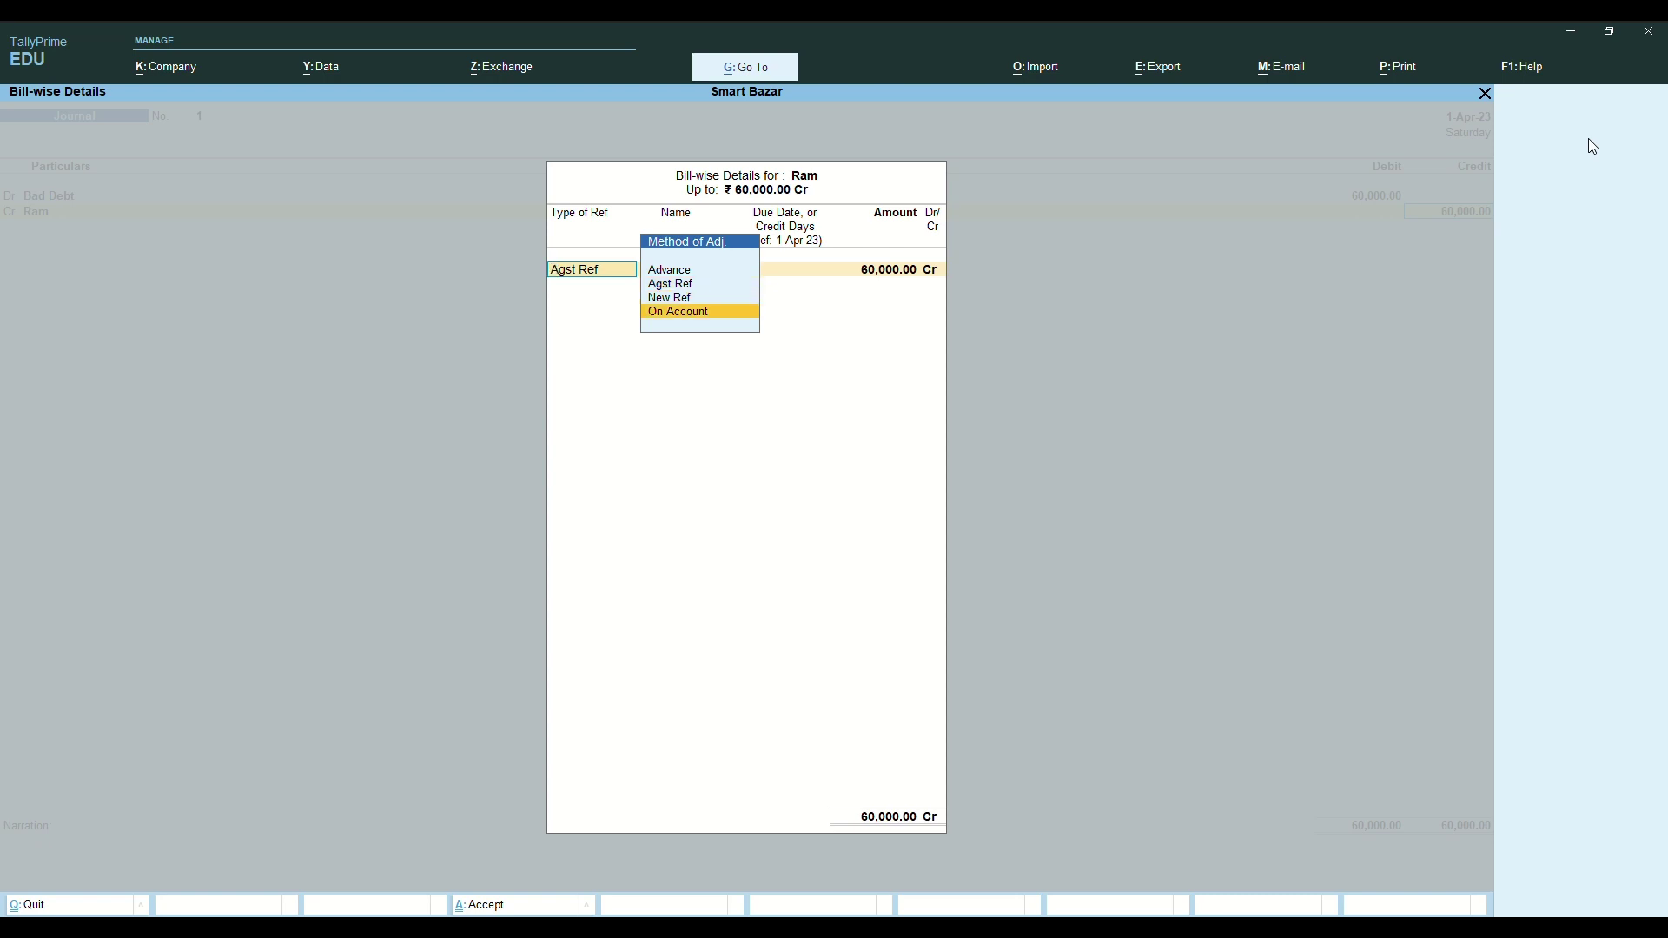
pyautogui.press('Return')
pyautogui.press('Return')
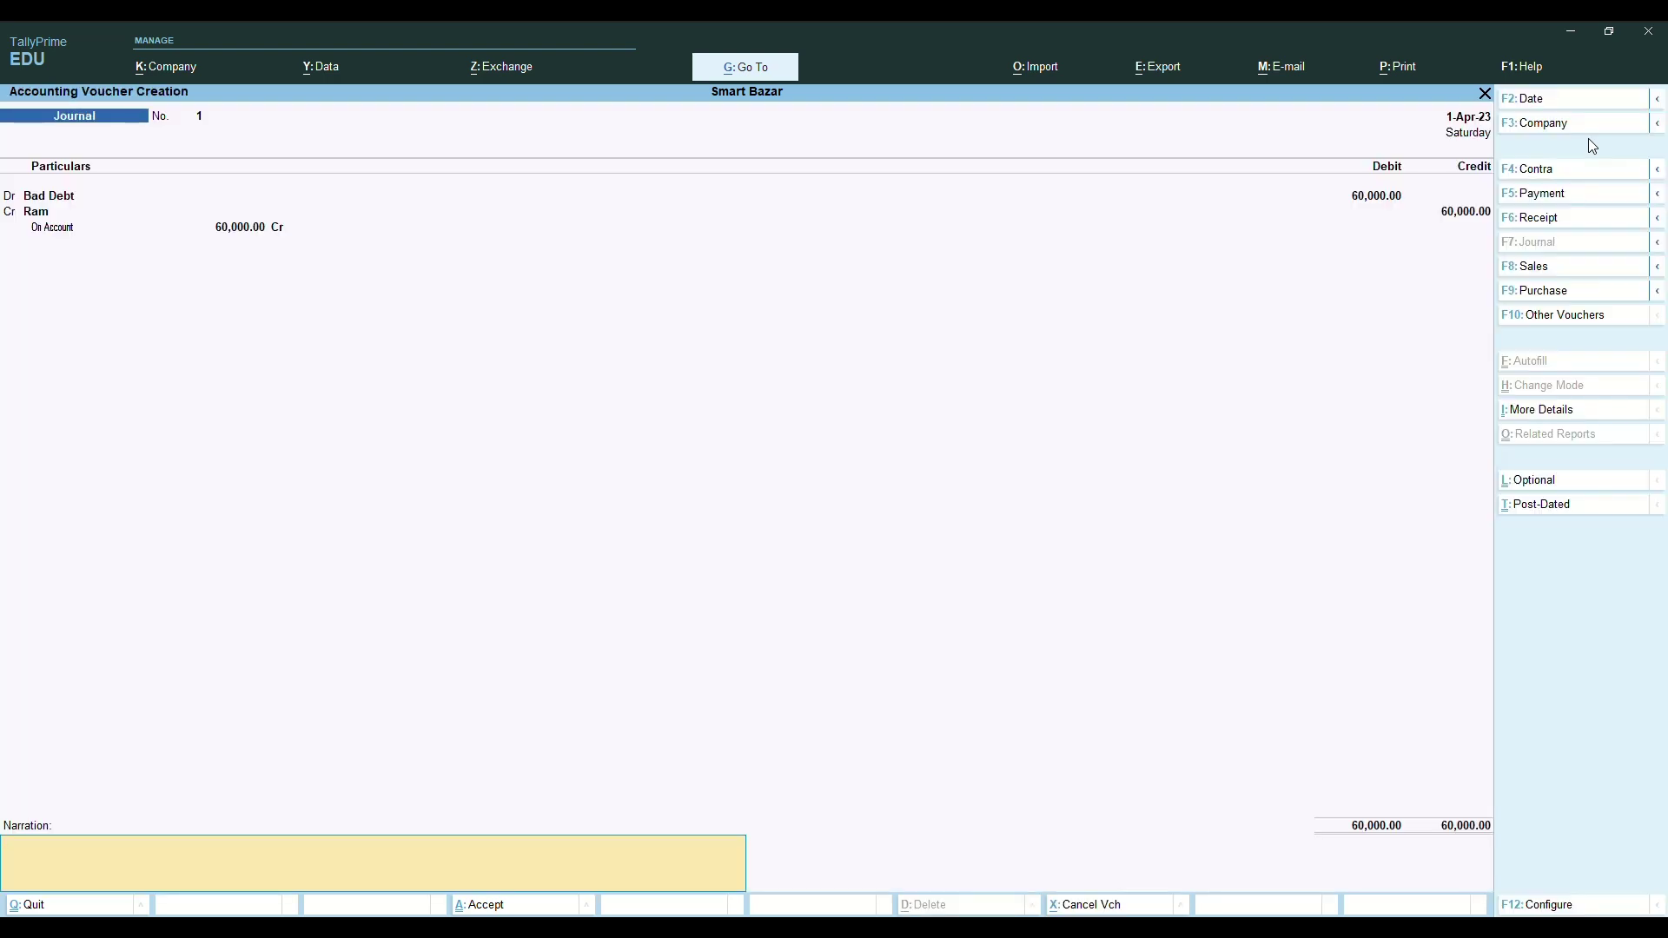
pyautogui.press('Return')
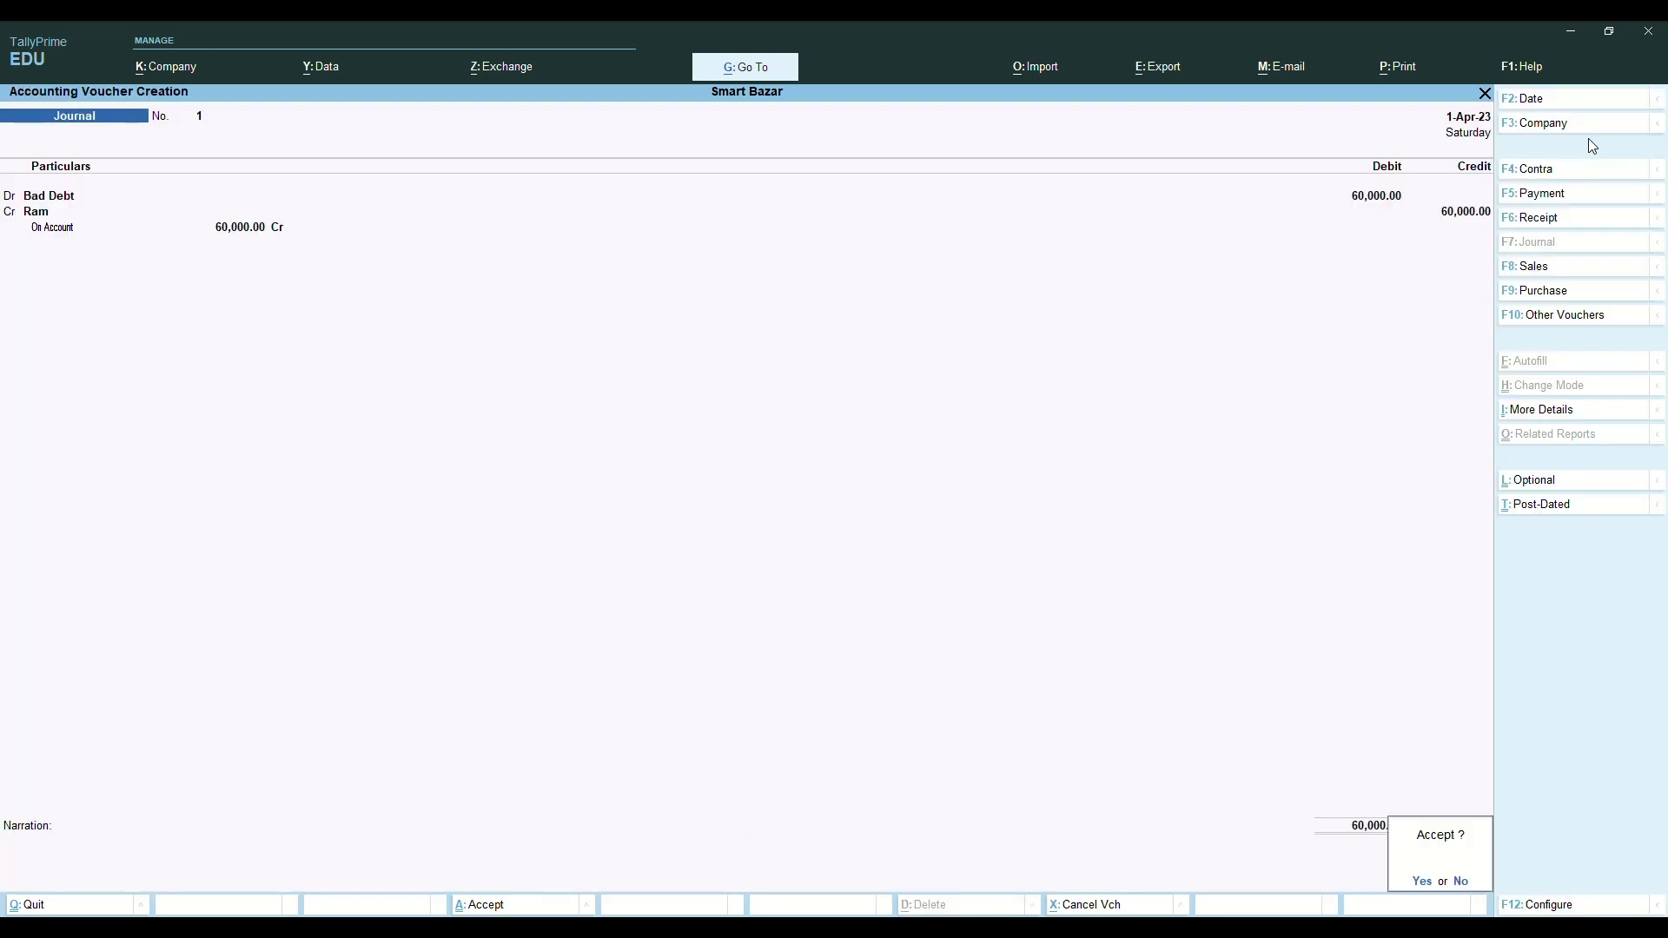
pyautogui.press('Return')
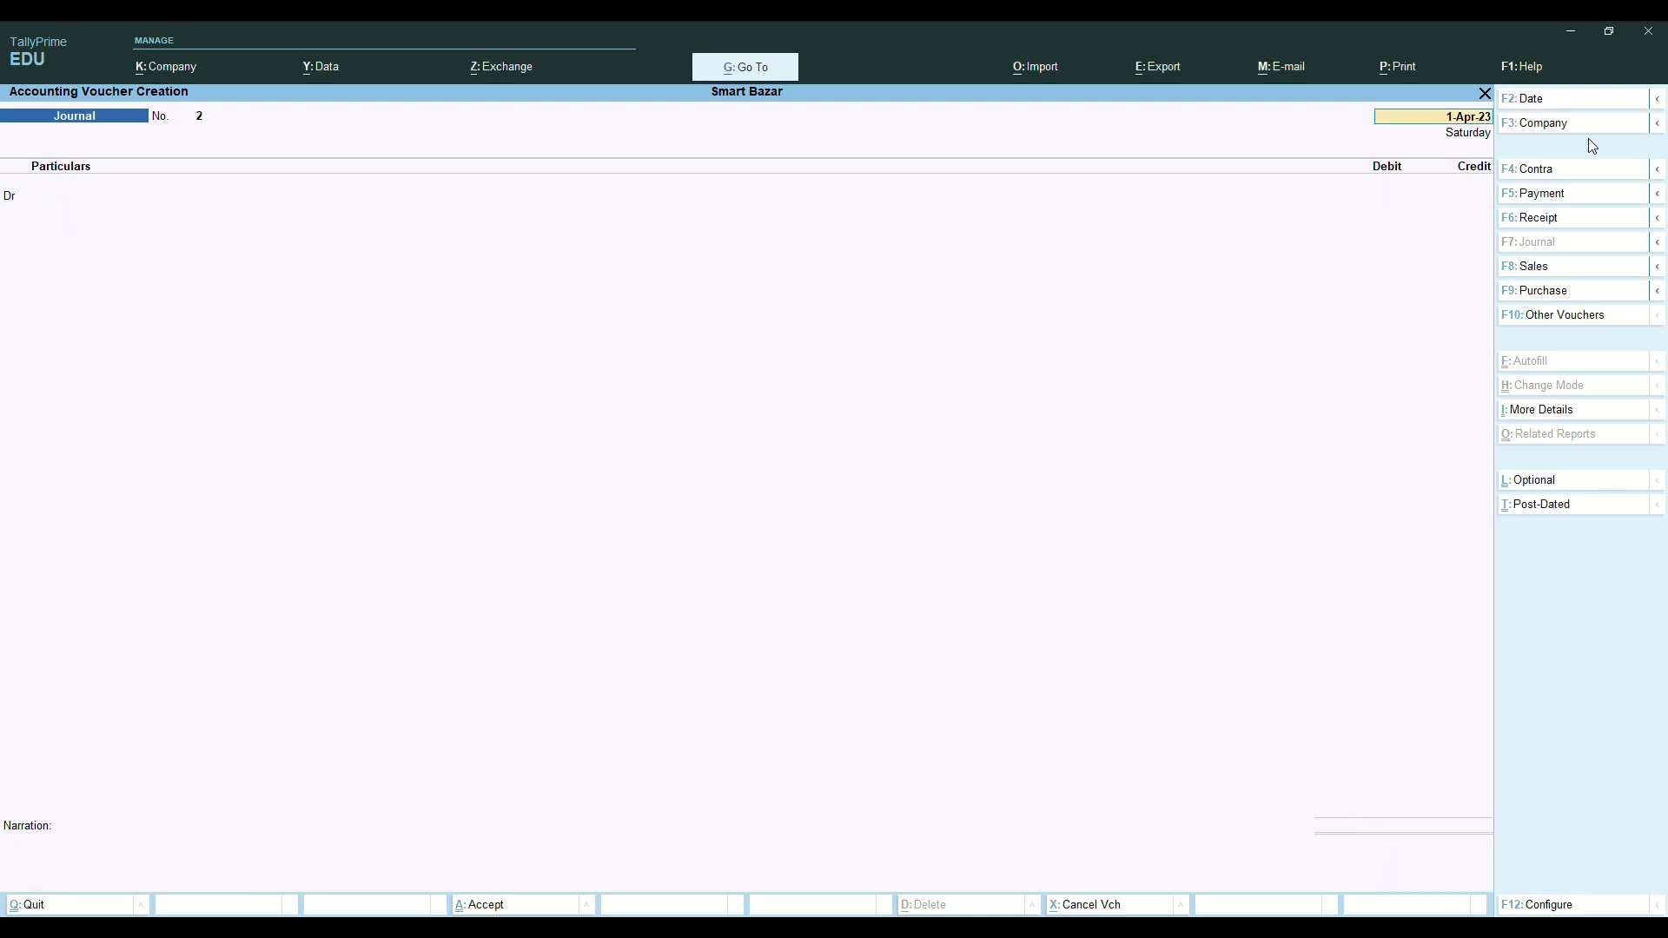
# Leave voucher entry and display the list of additional reports.
pyautogui.press('BackSpace')
pyautogui.press('Escape')
pyautogui.press('Down')
pyautogui.press('Down')
pyautogui.press('Down')
pyautogui.press('Down')
pyautogui.press('Down')
pyautogui.press('Down')
pyautogui.press('Down')
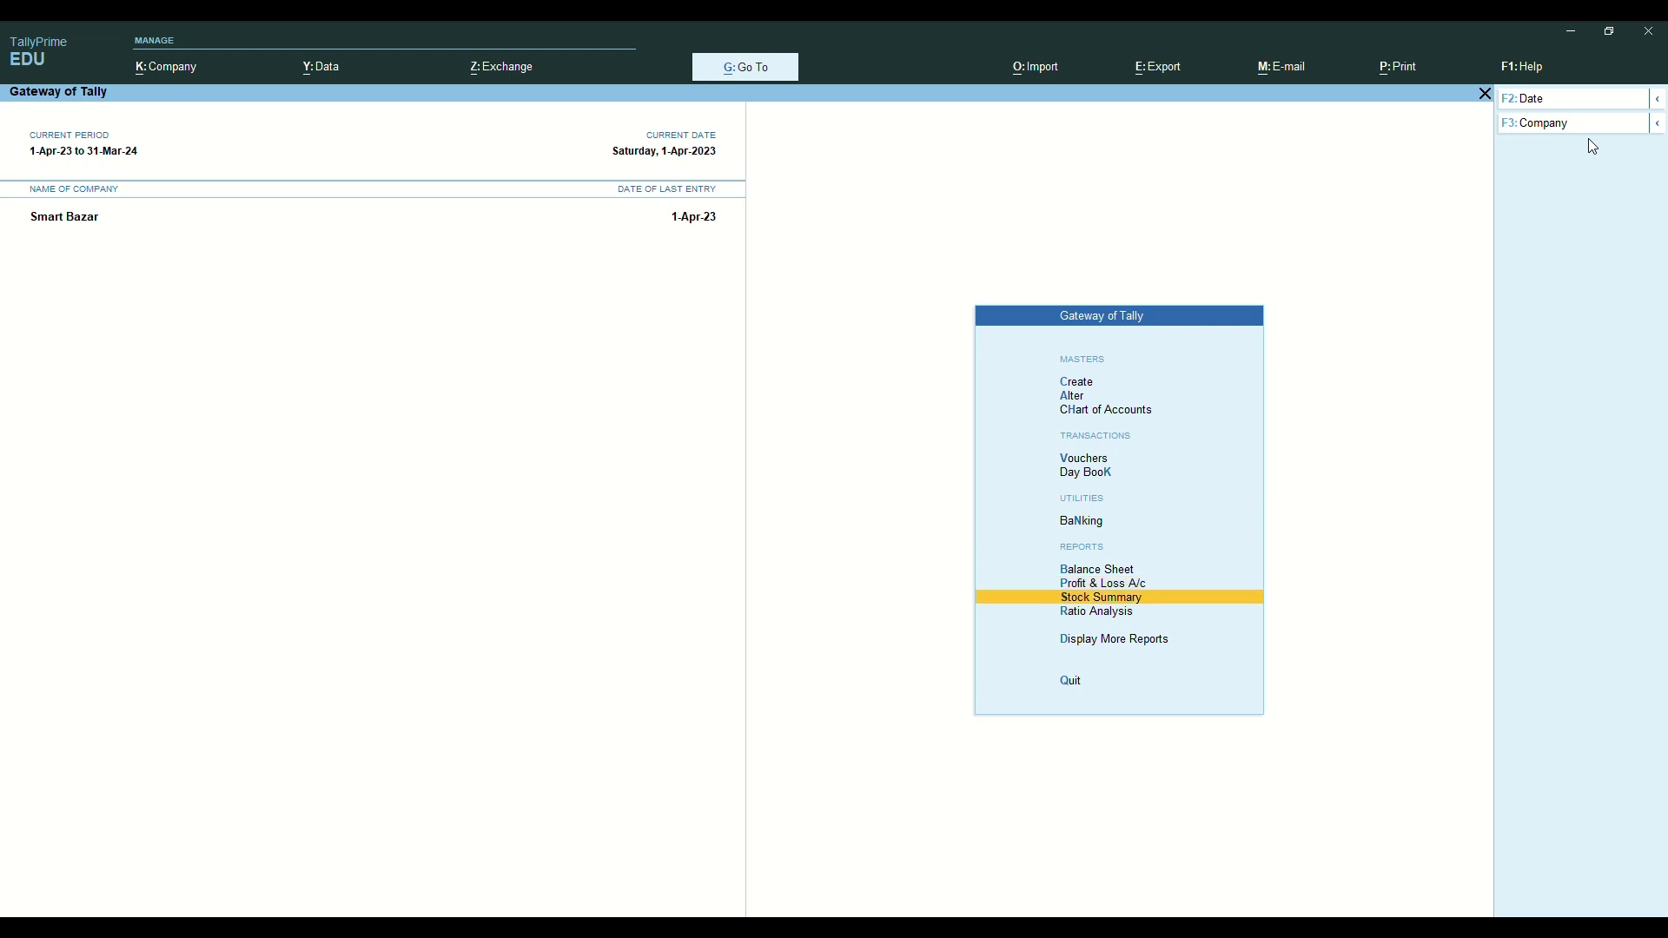
pyautogui.press('Return')
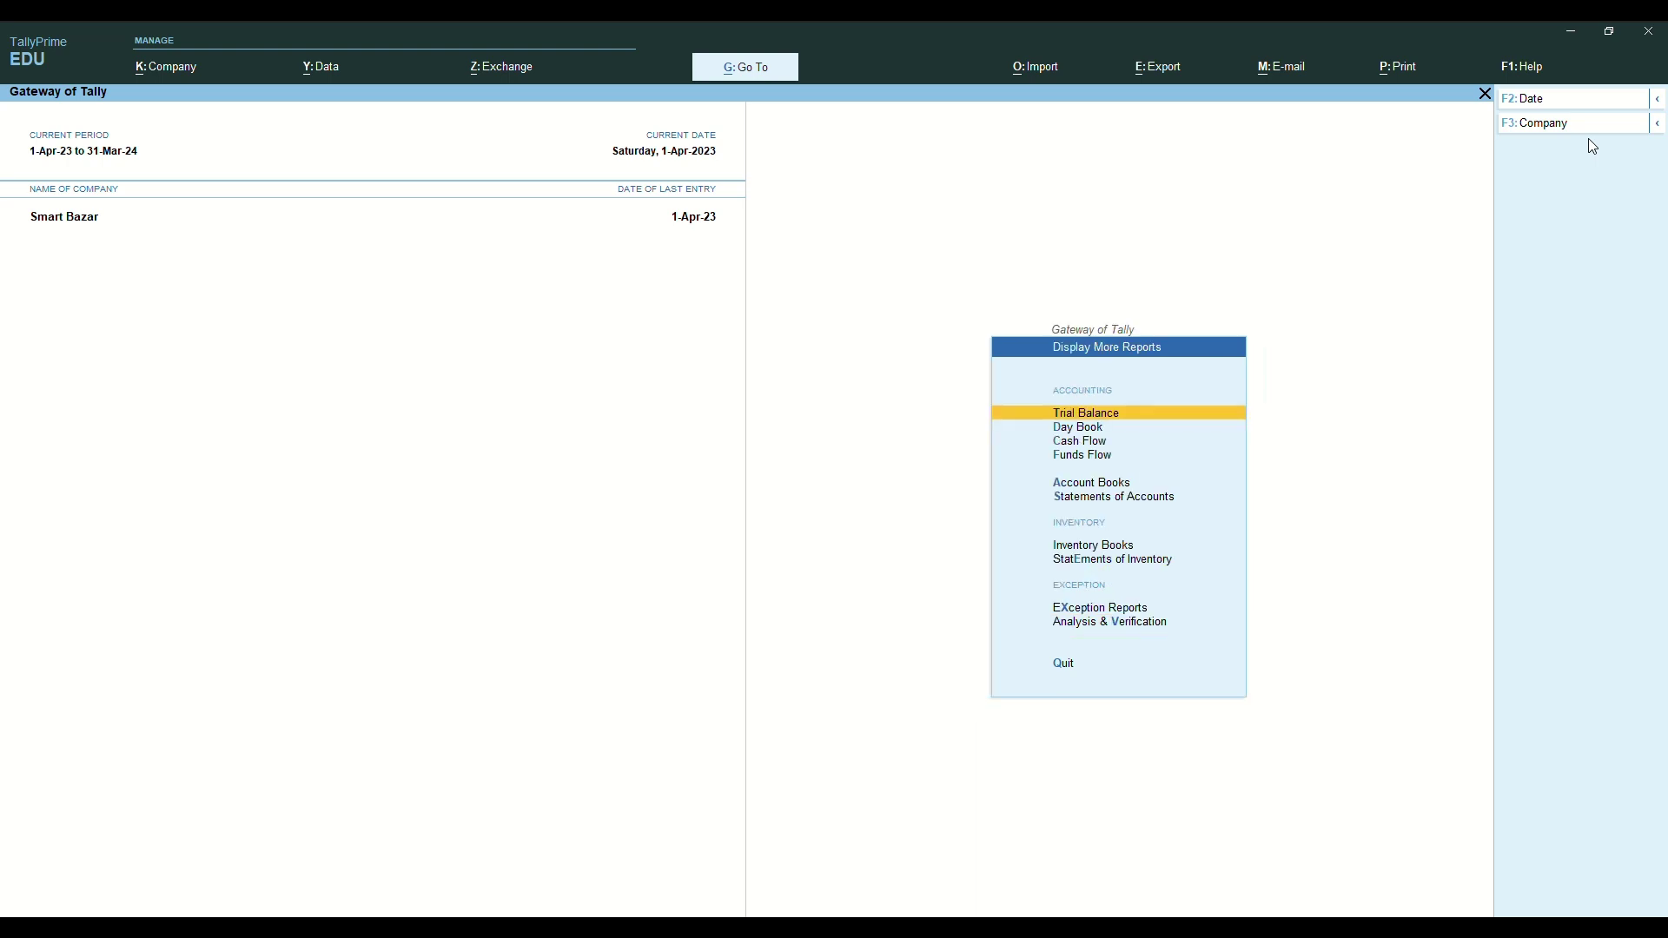
# Open the customer's ledger from the account books to check the bad debt entry and closing balance.
pyautogui.press('Down')
pyautogui.press('Down')
pyautogui.press('Down')
pyautogui.press('Down')
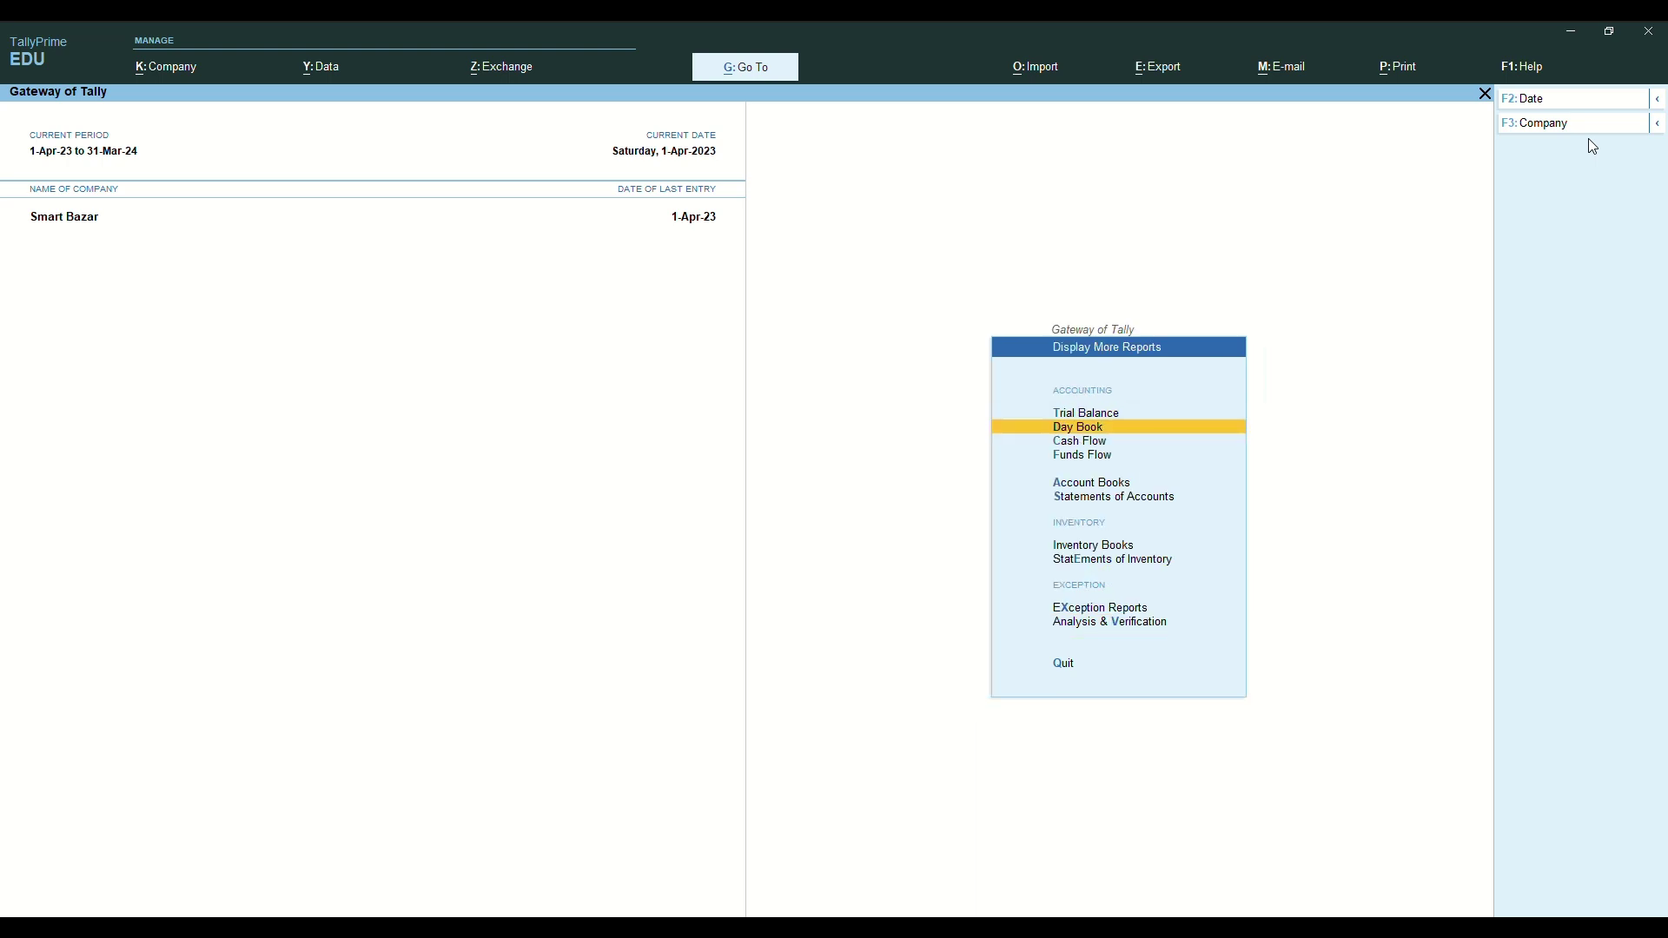
pyautogui.press('Return')
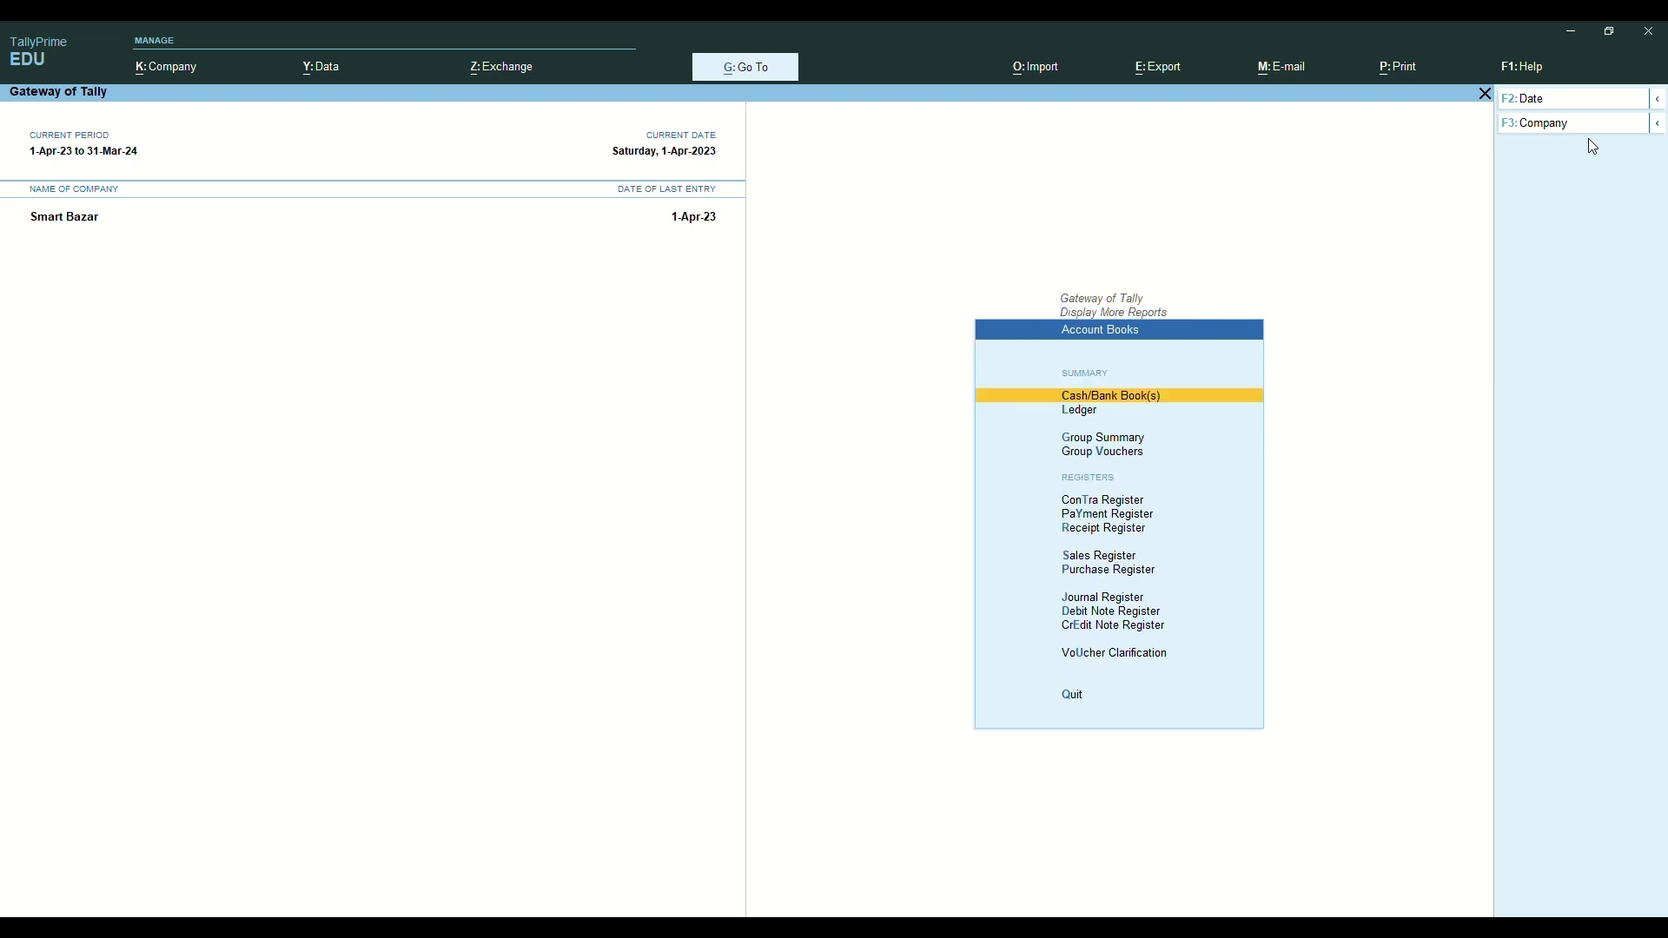
pyautogui.press('Down')
pyautogui.press('Return')
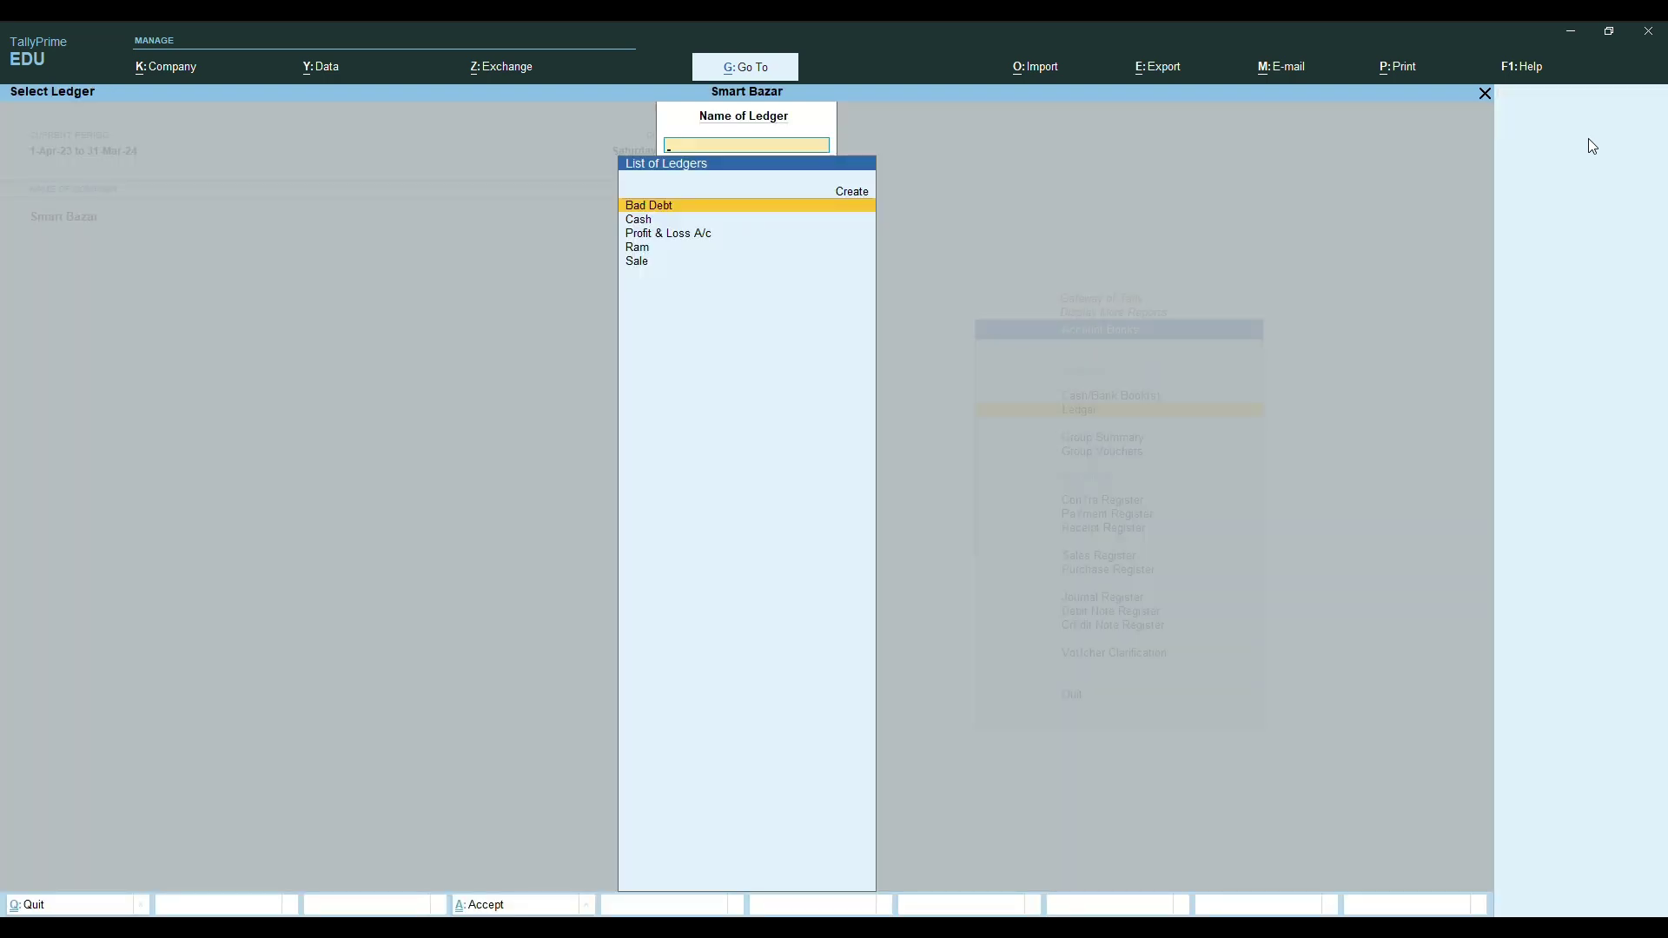
pyautogui.press('Down')
pyautogui.press('Down')
pyautogui.press('Down')
pyautogui.press('Return')
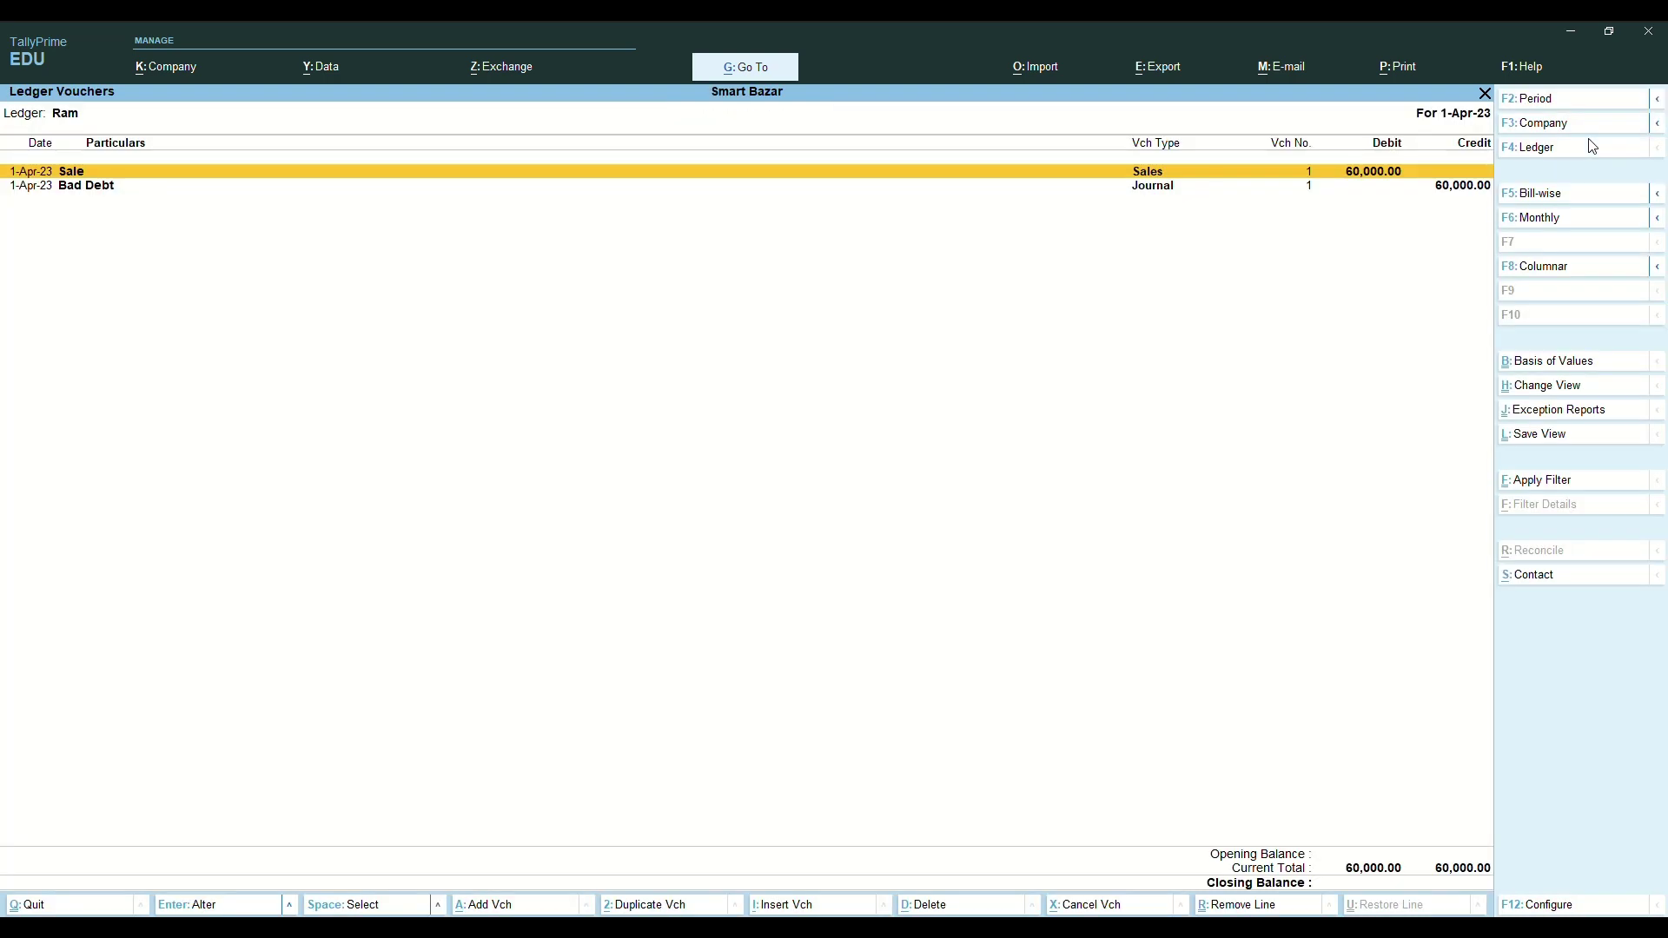